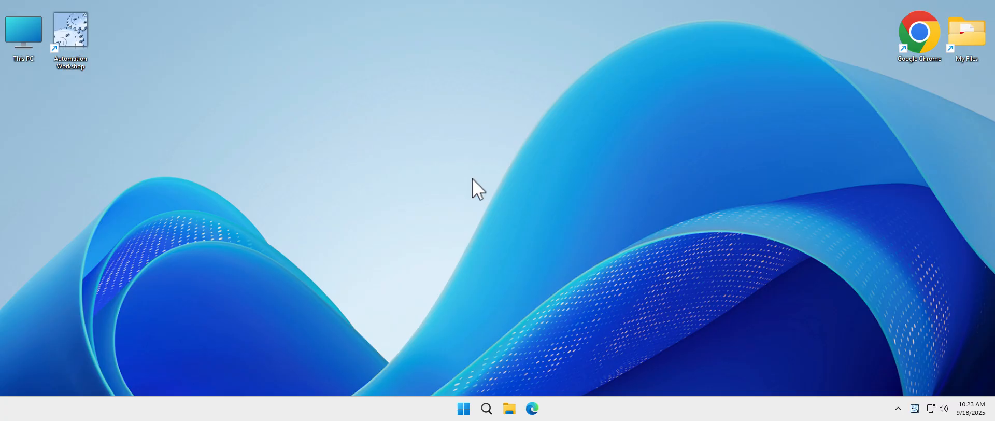
Launch Automation Workshop and open the Task Wizard to create a new task
double_click(69, 32)
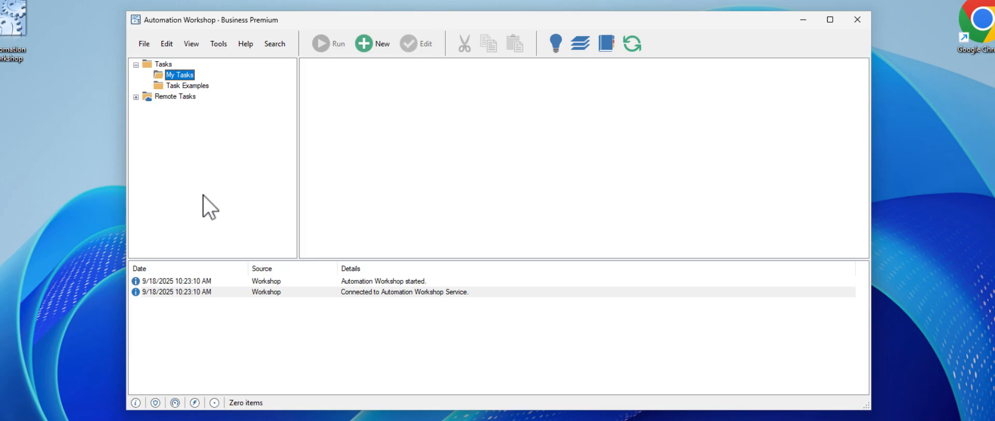
left_click(379, 46)
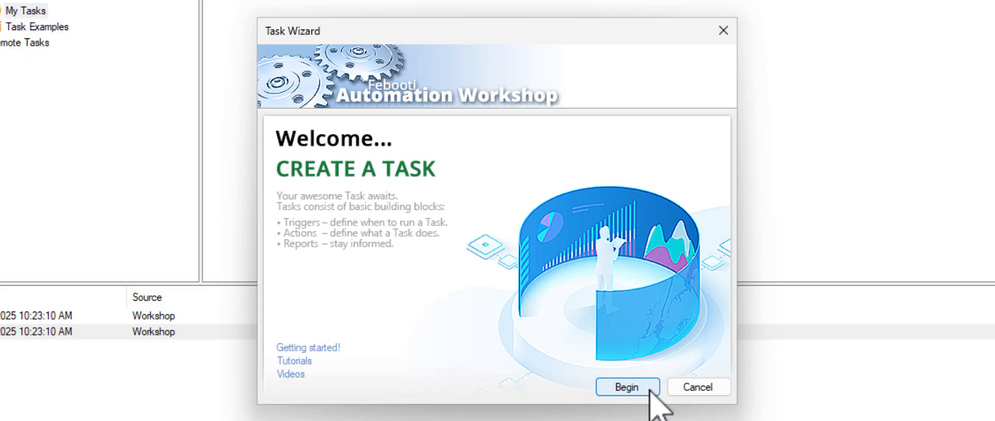
Begin the task and choose SFTP Watcher as its trigger
left_click(627, 386)
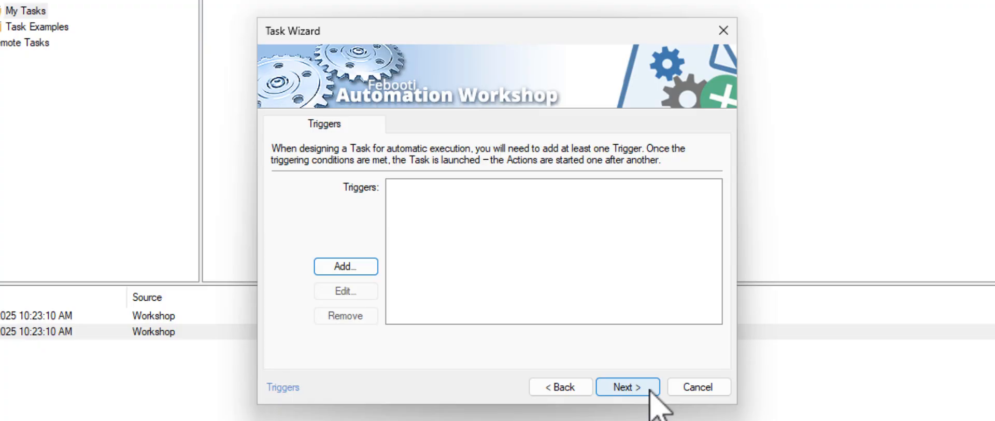
left_click(363, 266)
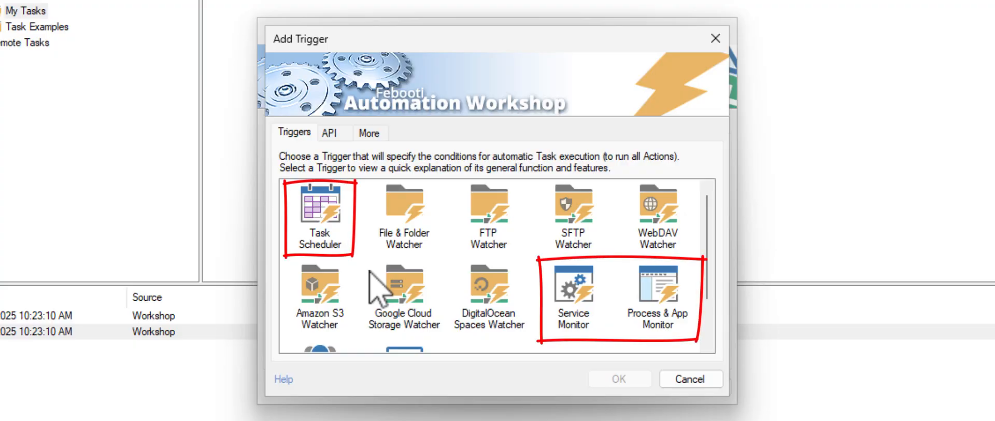
left_click(572, 207)
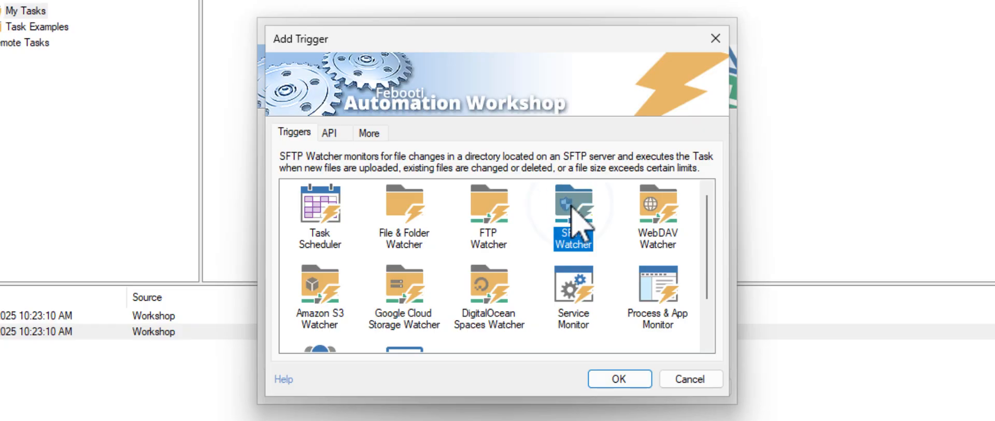
Make the SFTP Watcher monitor /invoices/incoming/ with include mask *.pdf
left_click(641, 385)
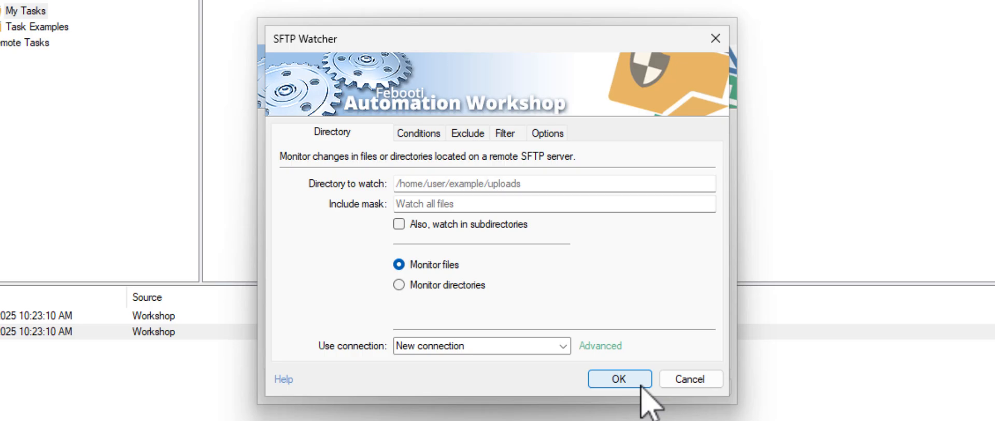
left_click(631, 187)
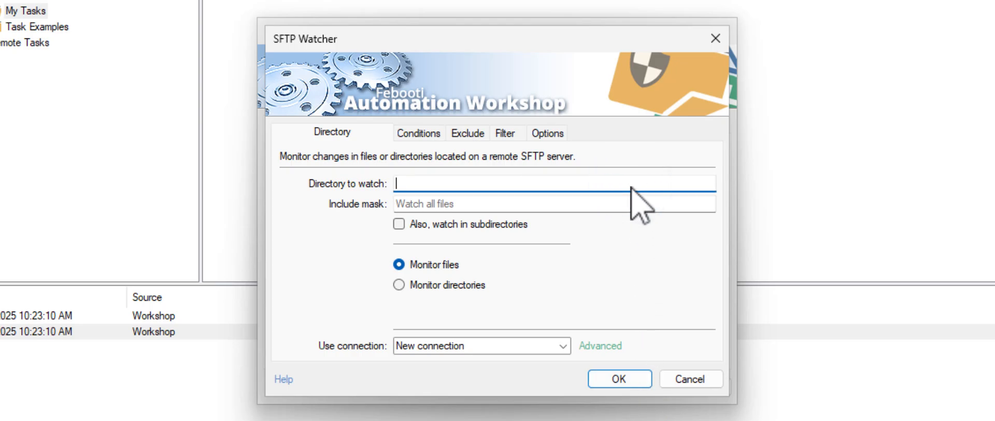
type("/invoices/incoming/")
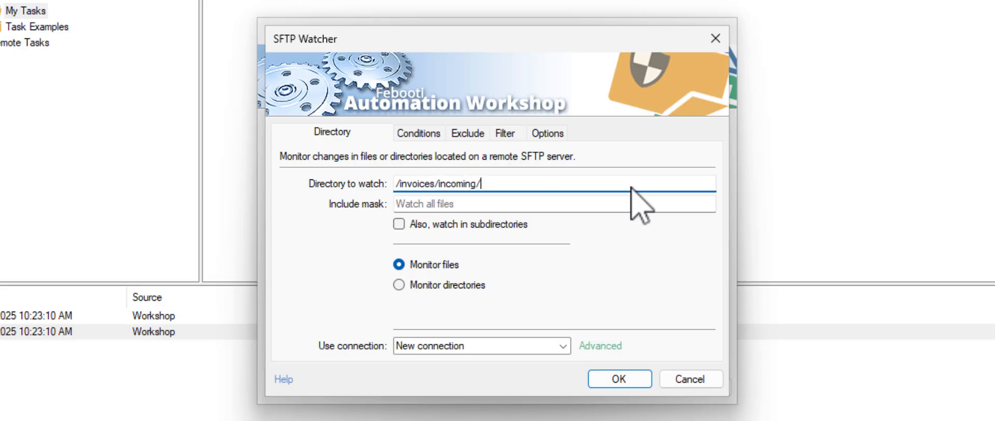
left_click(463, 209)
type("*.*")
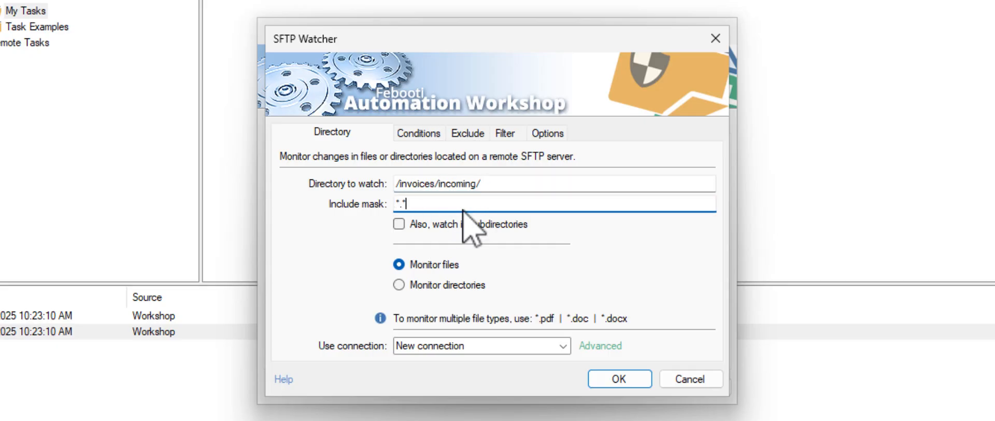
key("BackSpace")
type("pdf")
left_click(430, 133)
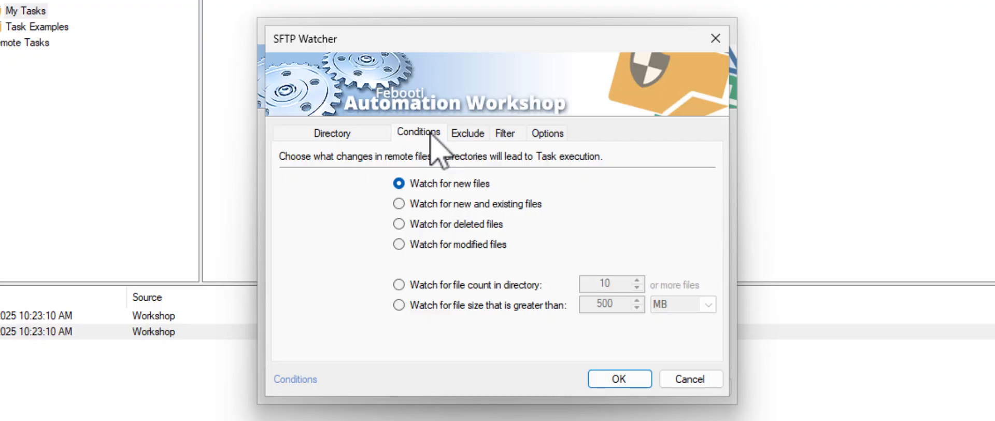
Set the watcher to fire on new and existing files and save the trigger
left_click(486, 204)
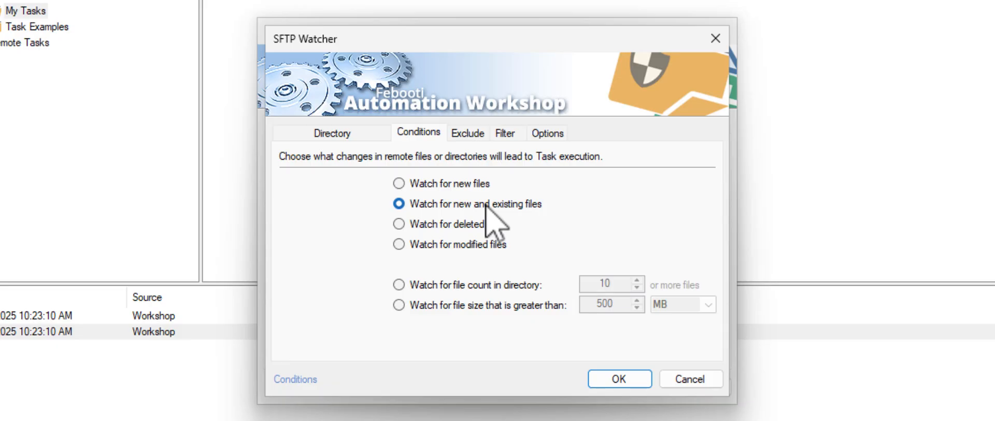
left_click(643, 380)
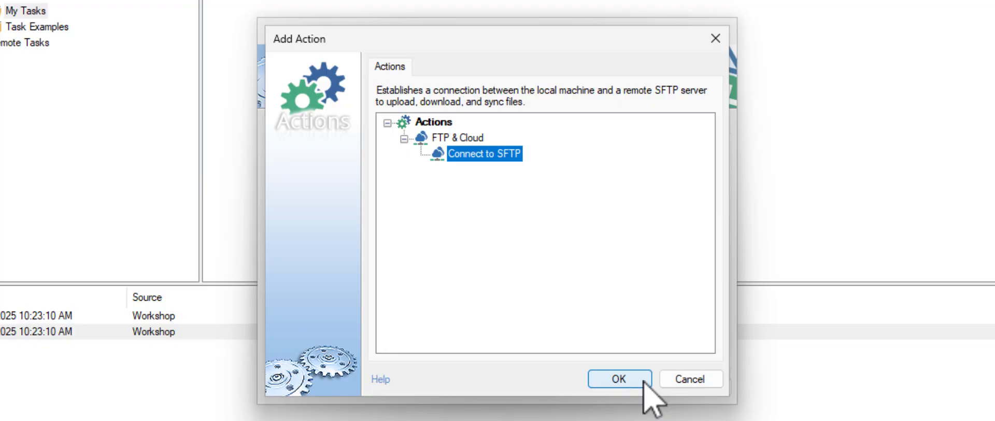
Set the SFTP server to sftp.febooti.com, keeping user credentials as authentication
left_click(643, 381)
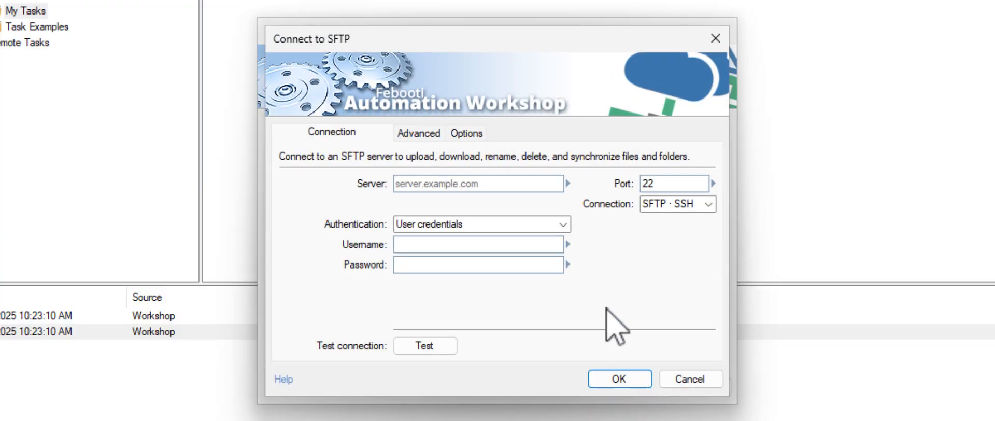
left_click(542, 183)
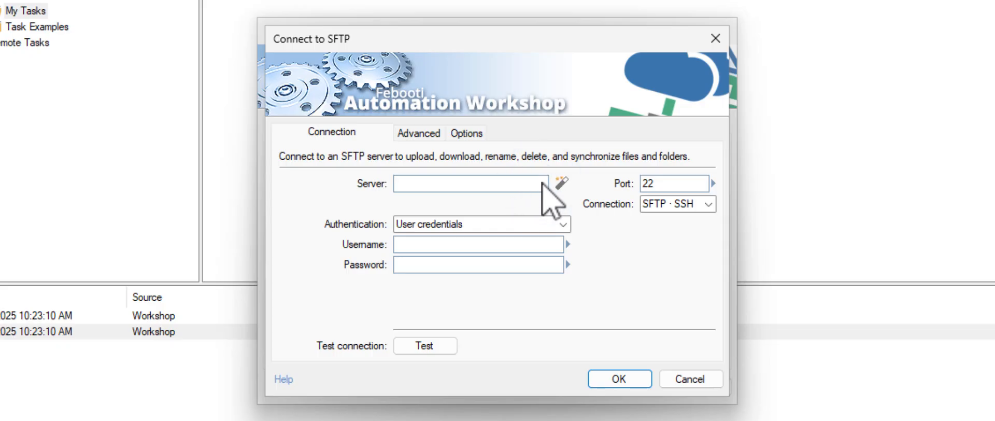
type("sftp.febooti.com")
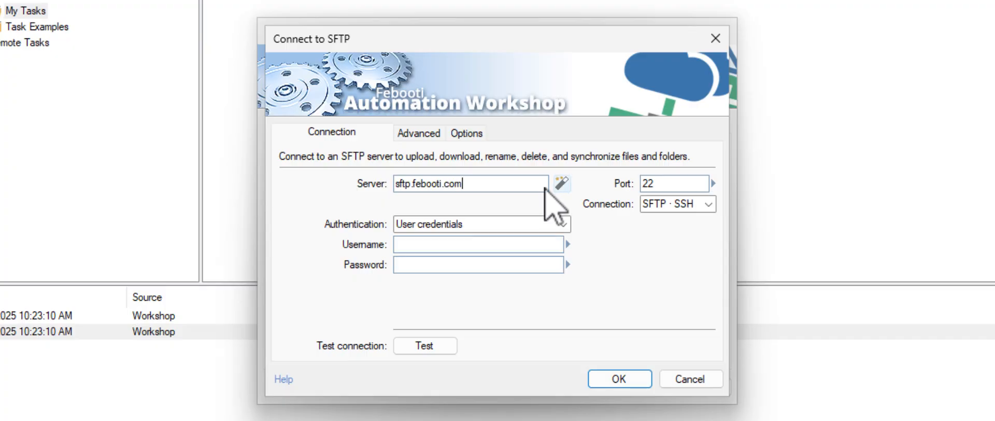
left_click(562, 224)
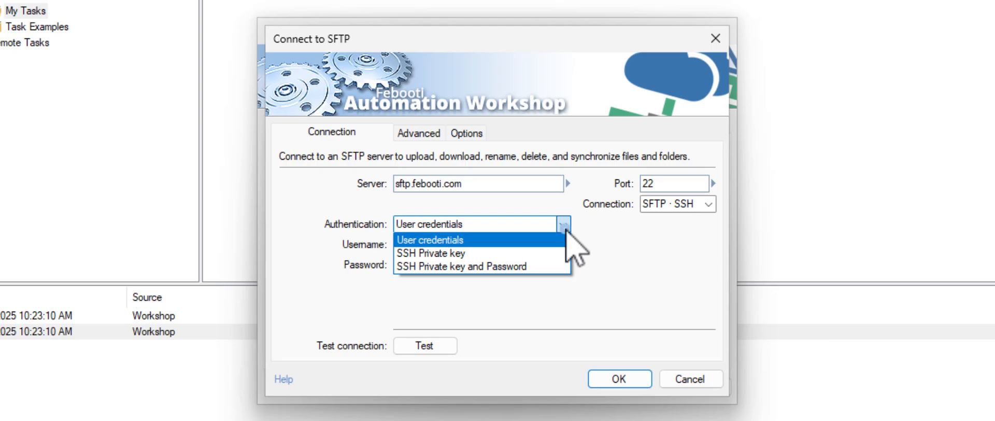
left_click(566, 230)
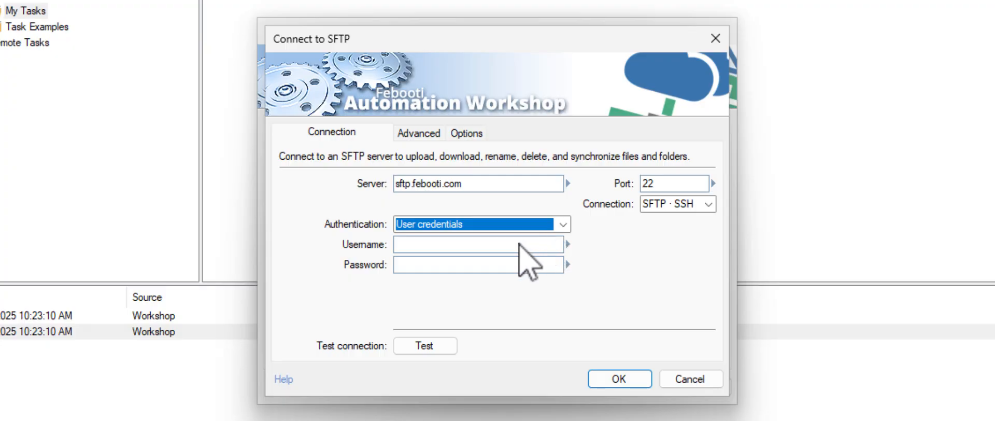
Enter the login username and a masked account password, then save the connection
left_click(516, 243)
type("thomas")
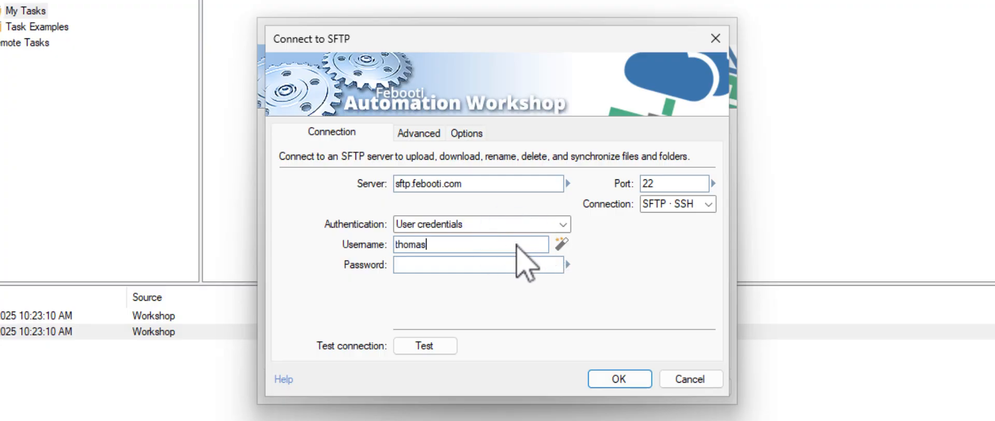
left_click(493, 265)
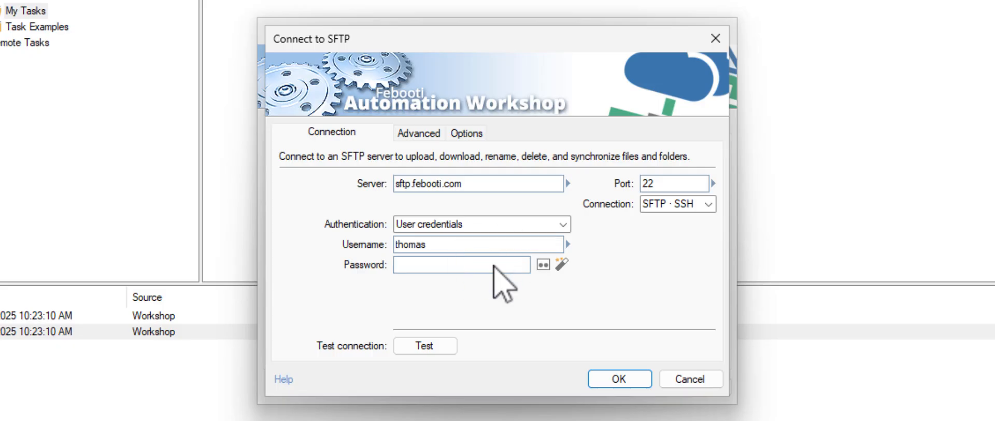
type("ABC")
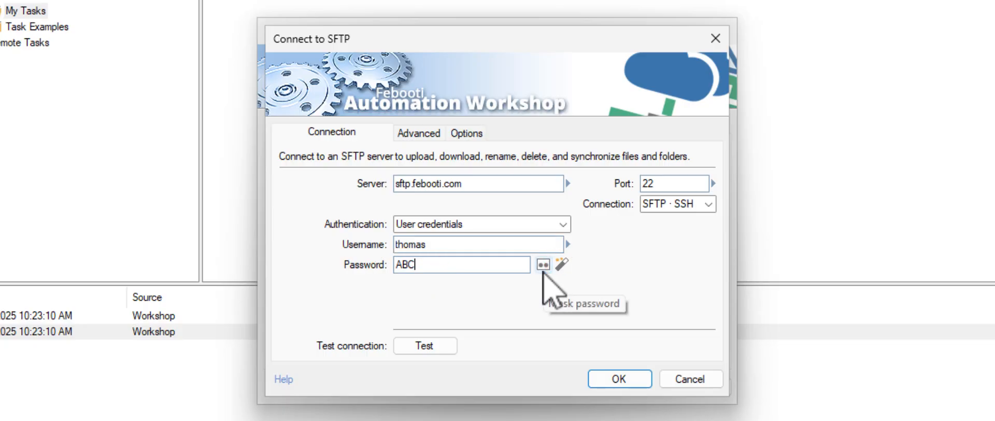
left_click(543, 269)
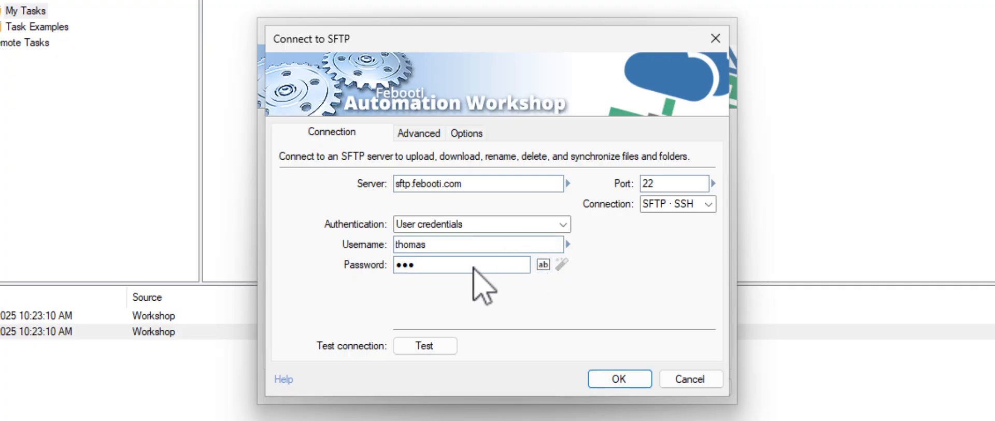
left_click(472, 267)
key("BackSpace")
key("BackSpace")
type("••••••")
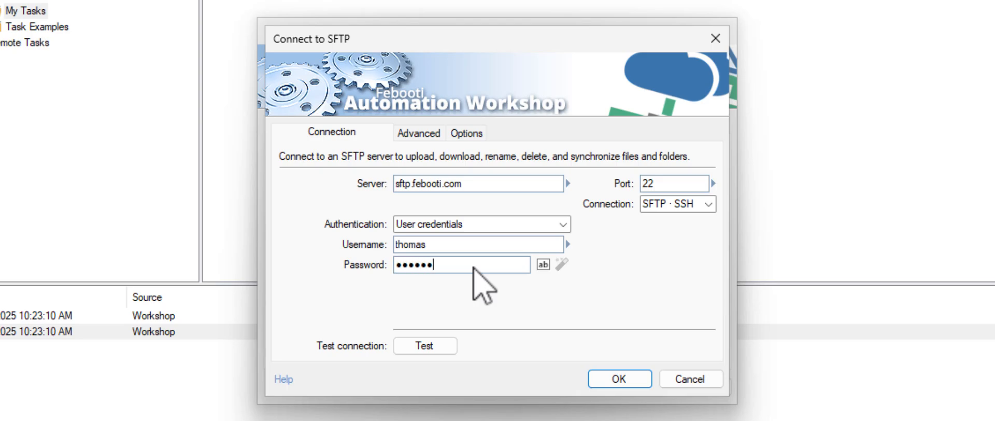
left_click(641, 383)
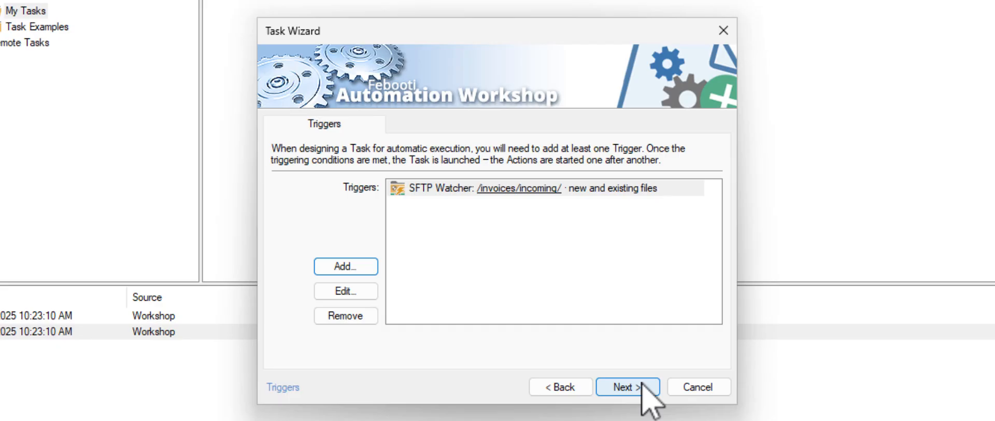
Go to the Actions page, where Connect to SFTP: sftp.febooti.com is listed
left_click(642, 386)
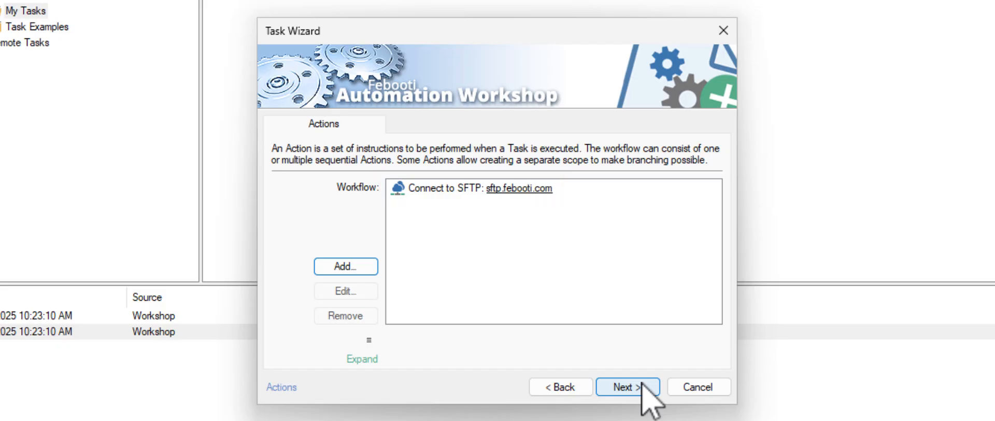
Add a Download File action from the FTP & Cloud category
left_click(365, 267)
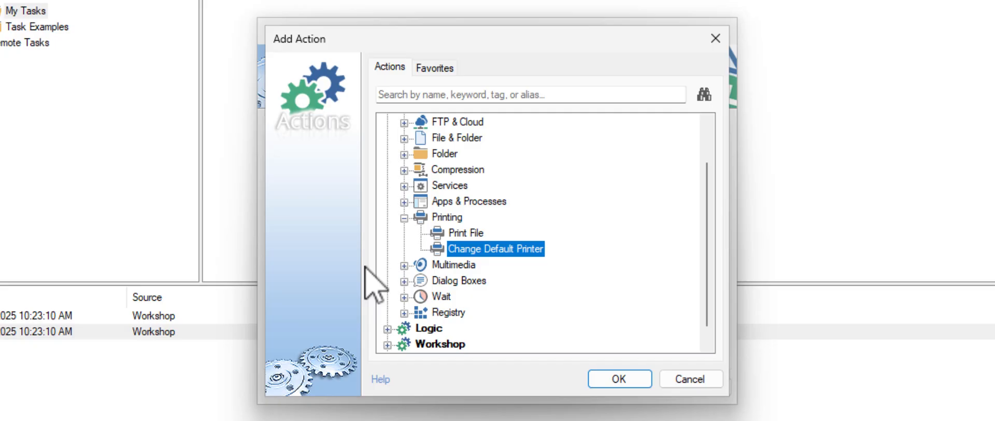
left_click(404, 123)
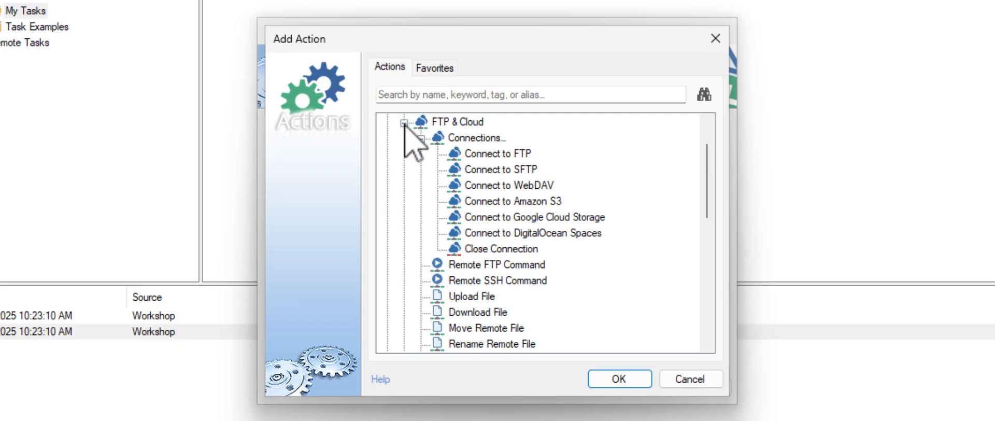
left_click(487, 313)
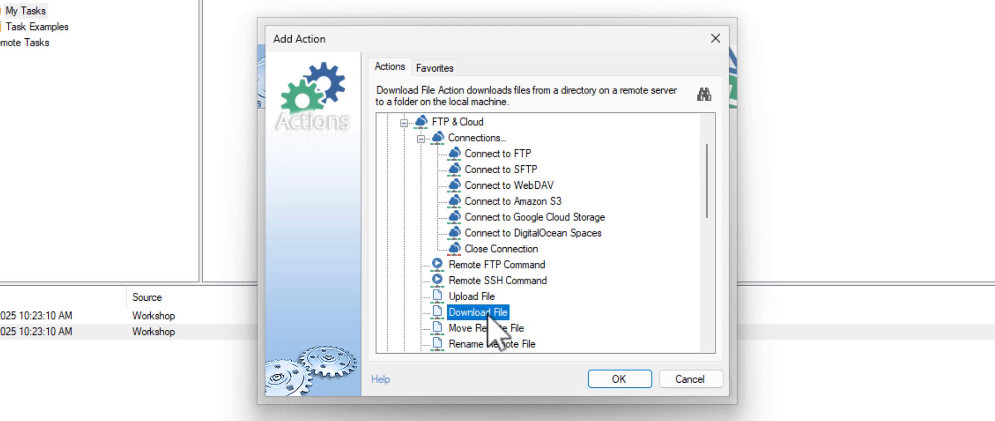
left_click(639, 382)
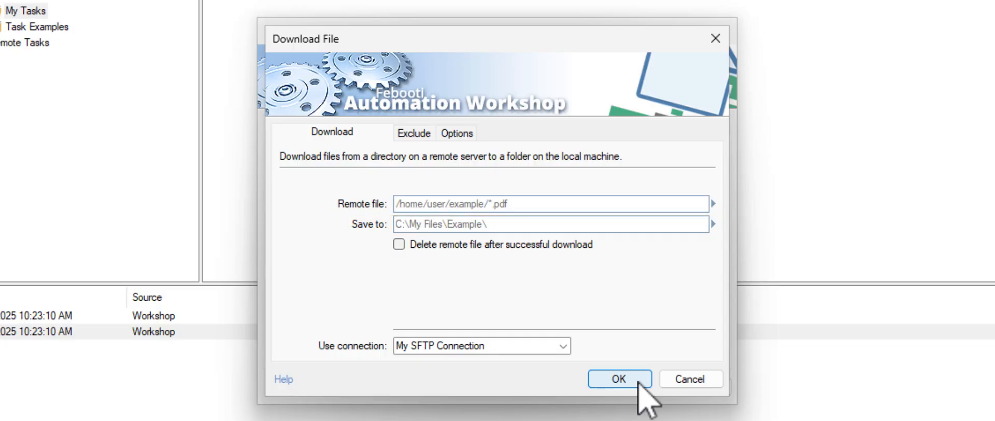
Download the SFTP Watcher's detected file into C:\My Files\
left_click(615, 205)
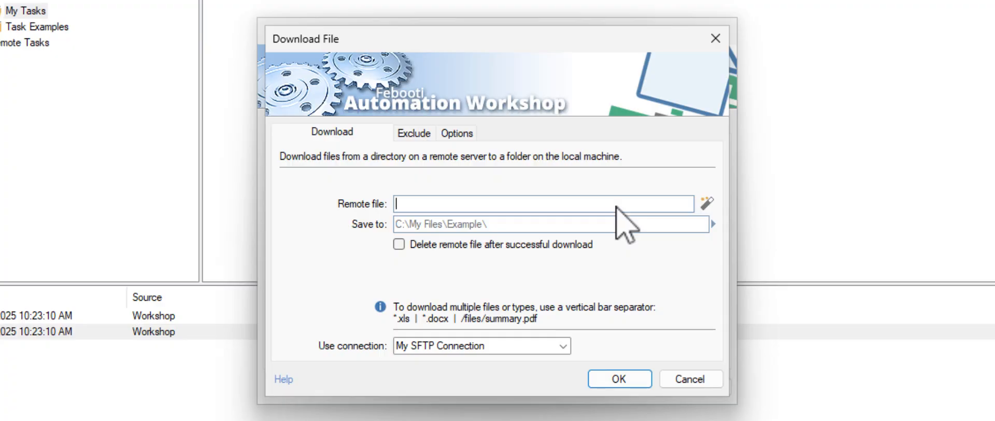
left_click(707, 203)
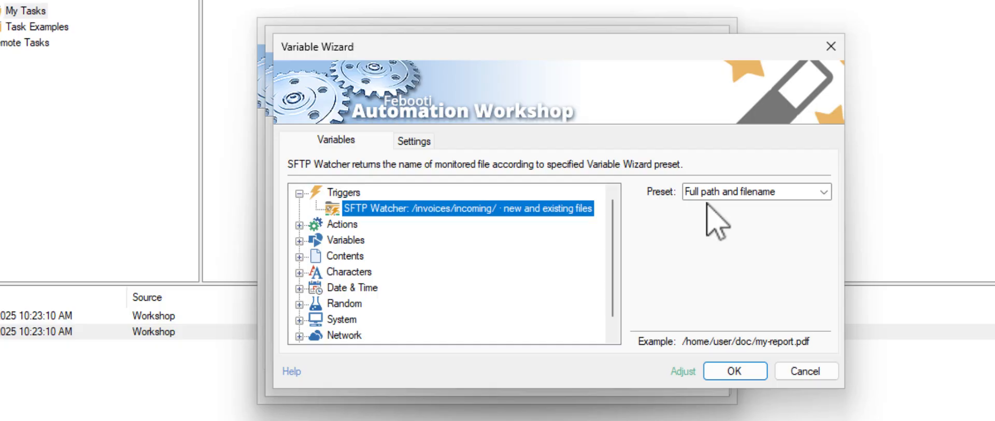
left_click(755, 371)
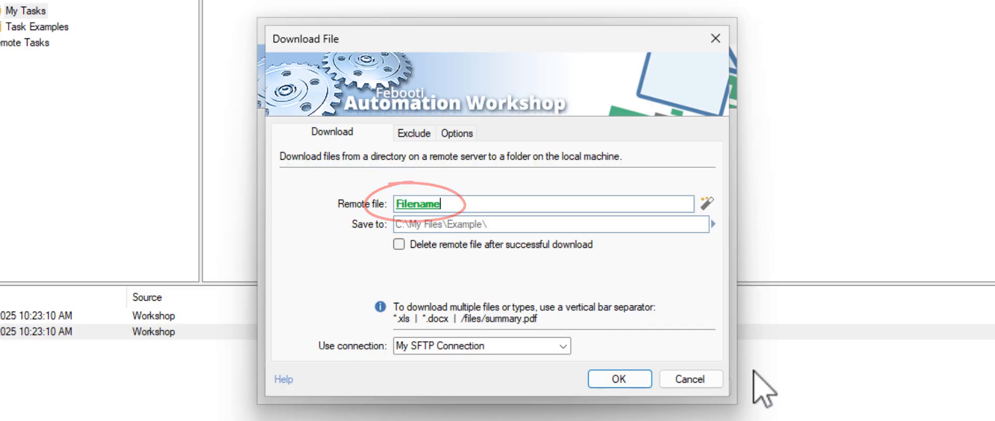
left_click(562, 226)
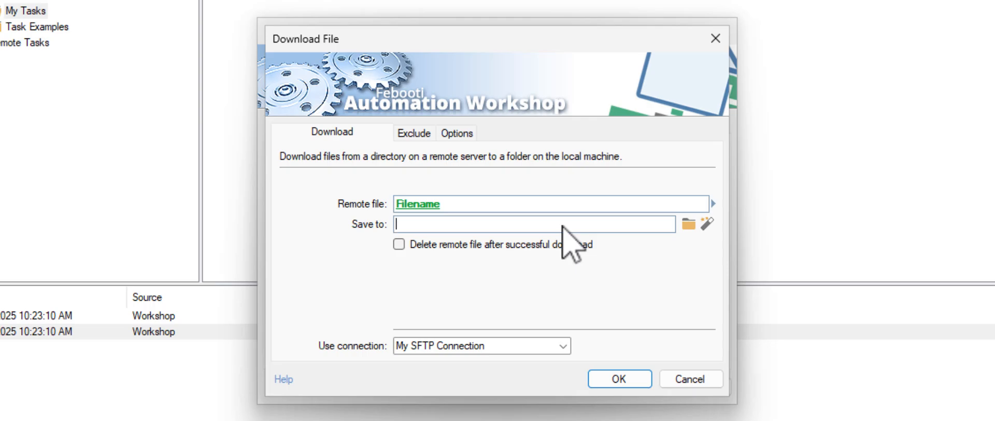
type("C:\\My Files\\")
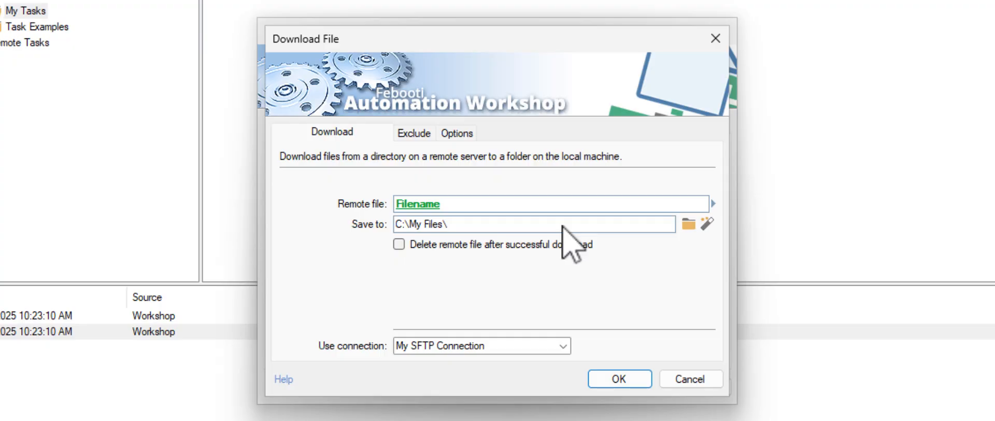
left_click(635, 381)
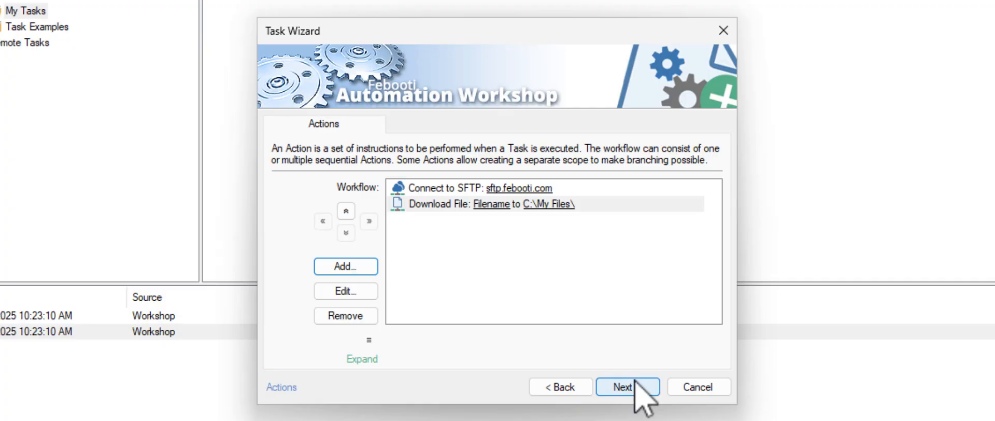
Search for 'start' and add a Start App action to the workflow
left_click(374, 275)
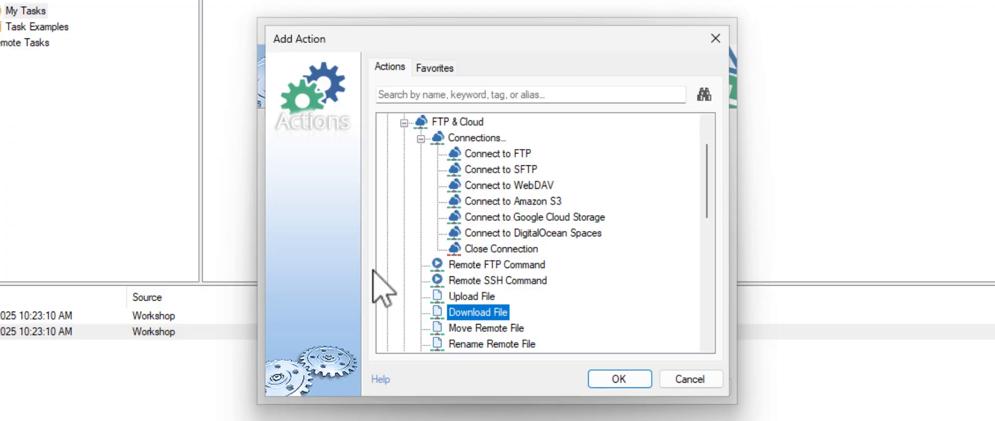
type("start")
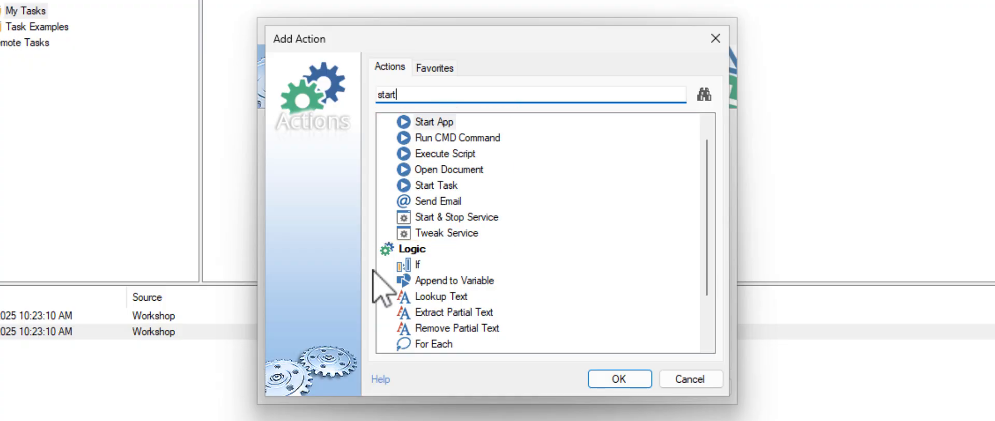
left_click(638, 376)
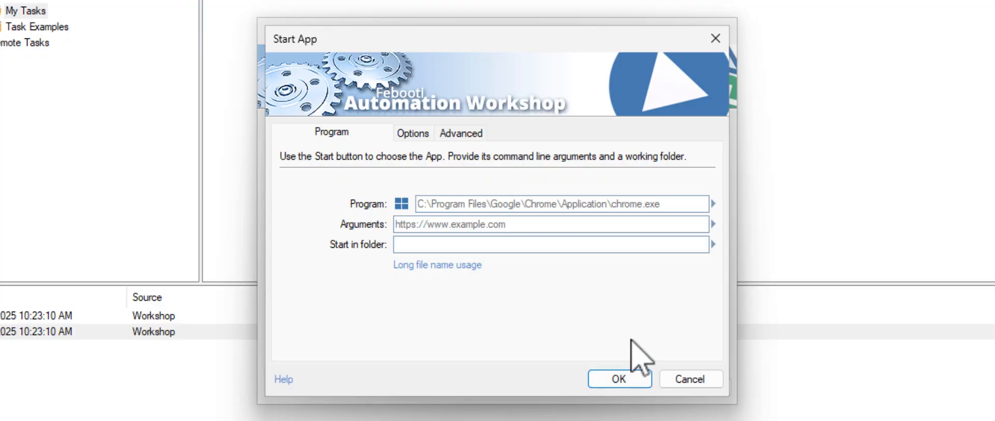
Set the program to C:\Apps\BusinessApp.exe and open the Variable Wizard for its arguments
left_click(606, 205)
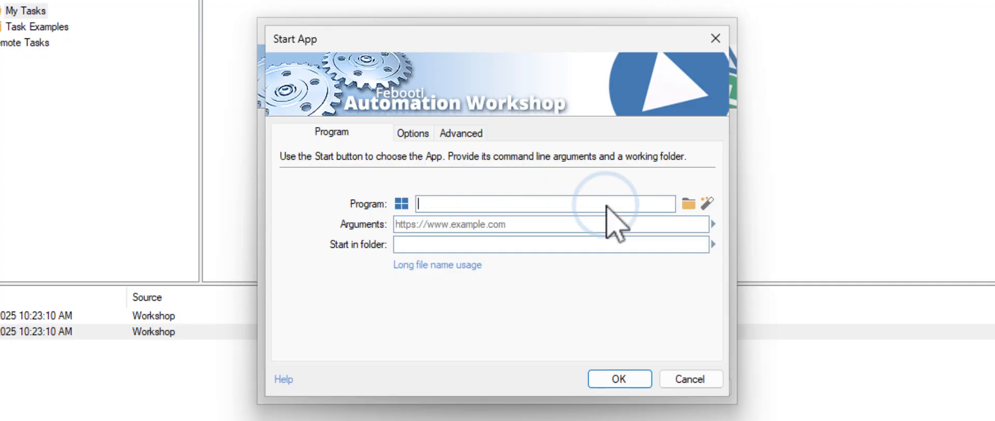
type("C")
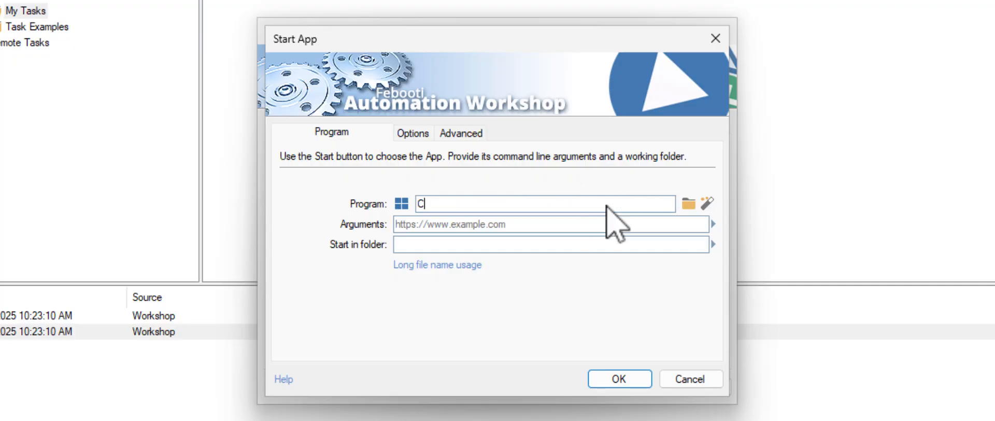
type(":\\Apps\\BusinessApp.exe")
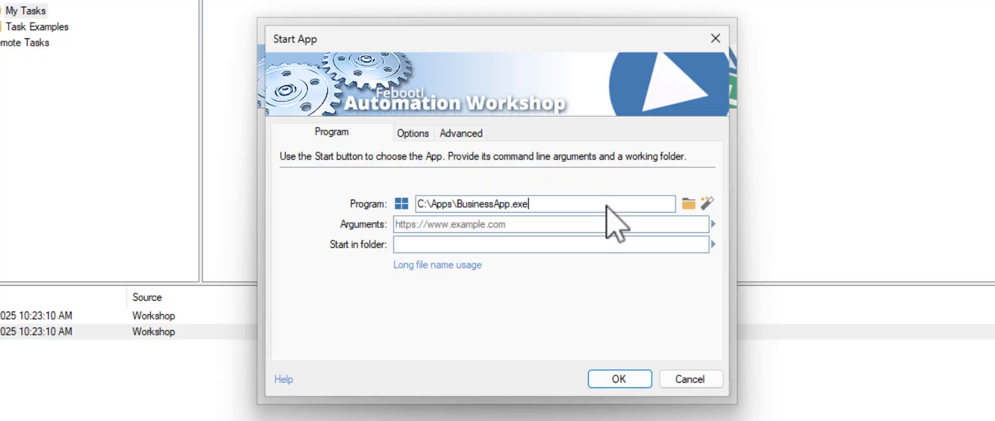
left_click(452, 227)
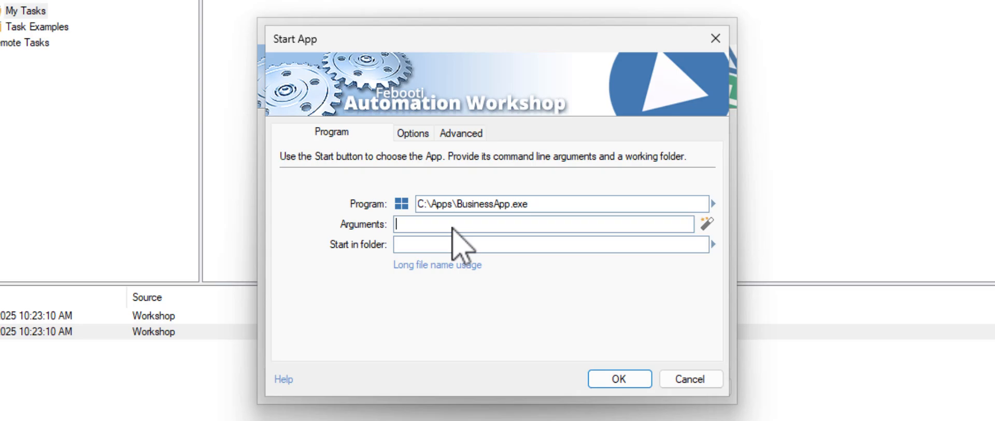
left_click(706, 223)
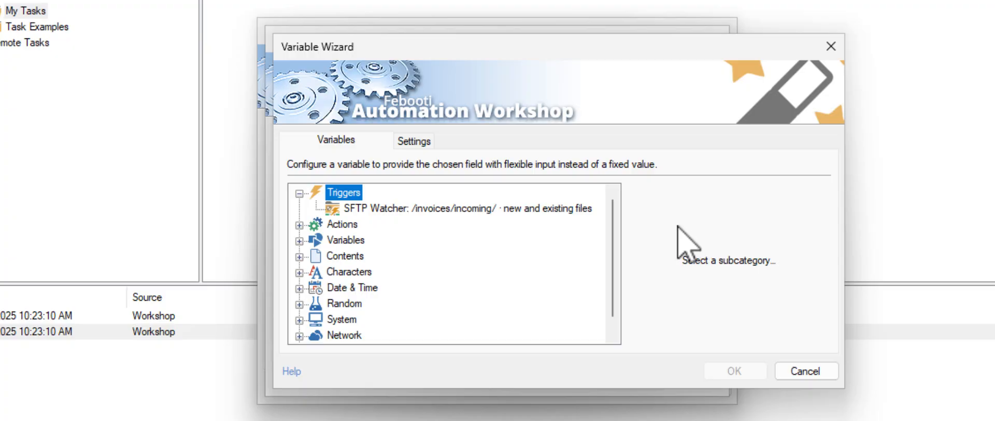
Insert the Download File step's Local file variable into Start App's Arguments
left_click(299, 225)
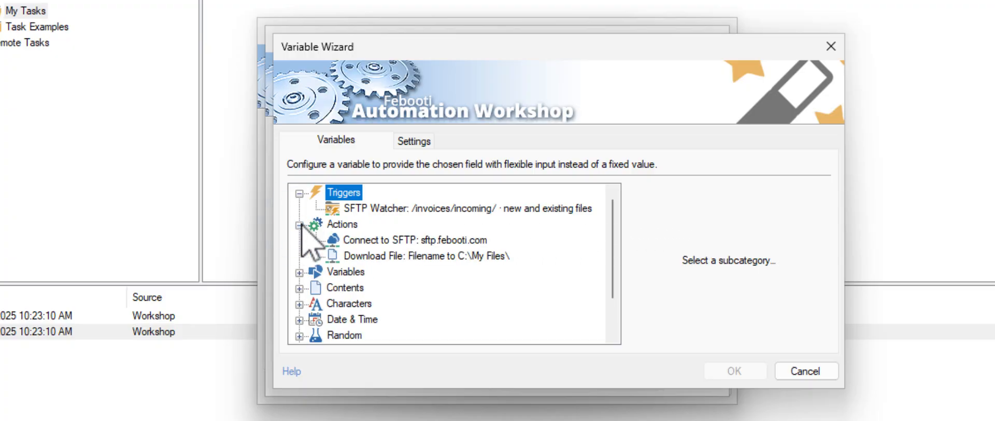
left_click(429, 255)
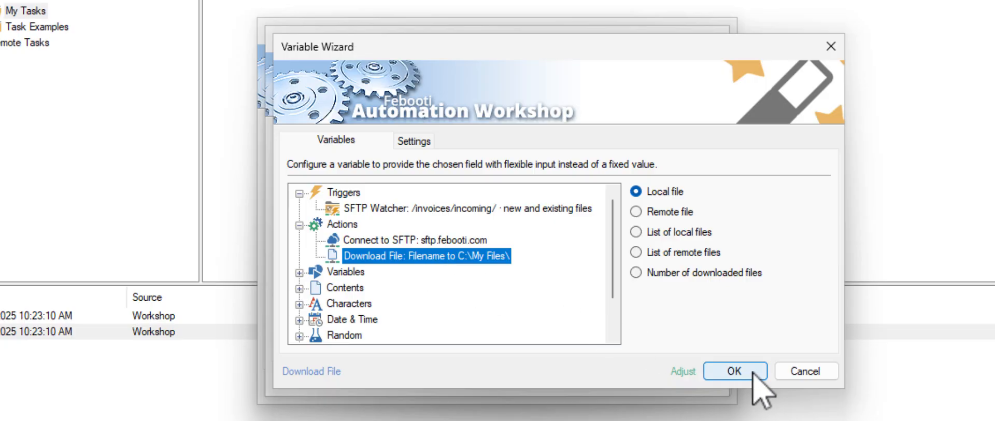
left_click(733, 371)
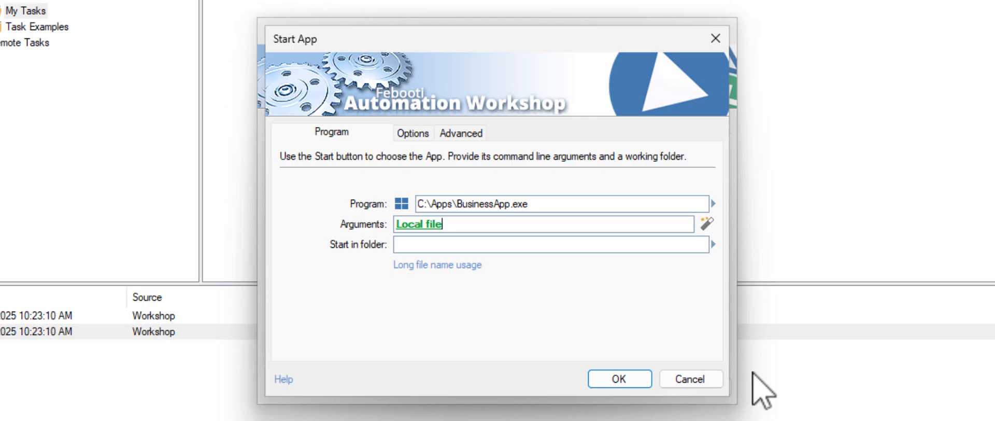
Save the Start App step and add an Ensure Remote Directory action found by searching 'ensure'
left_click(638, 380)
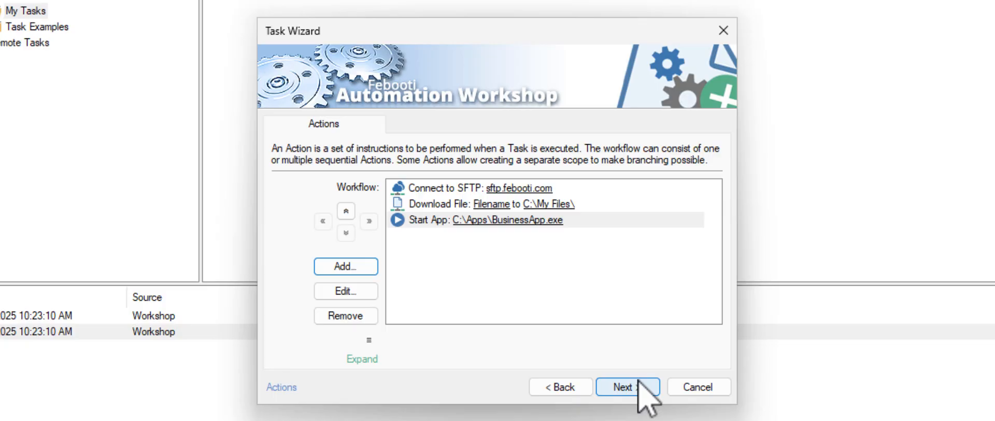
left_click(371, 270)
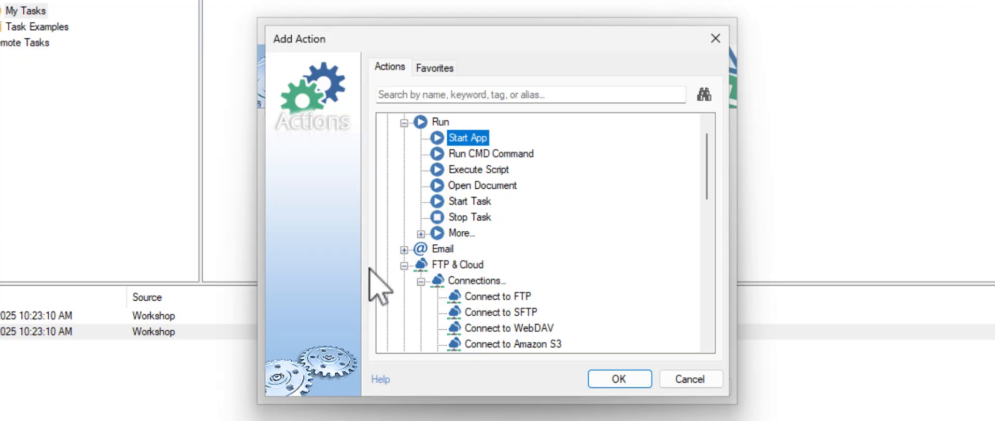
type("ensure")
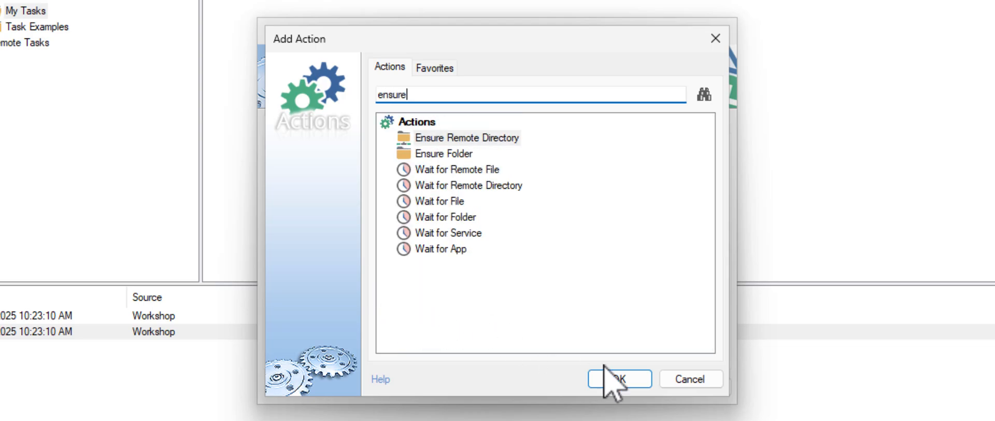
left_click(642, 381)
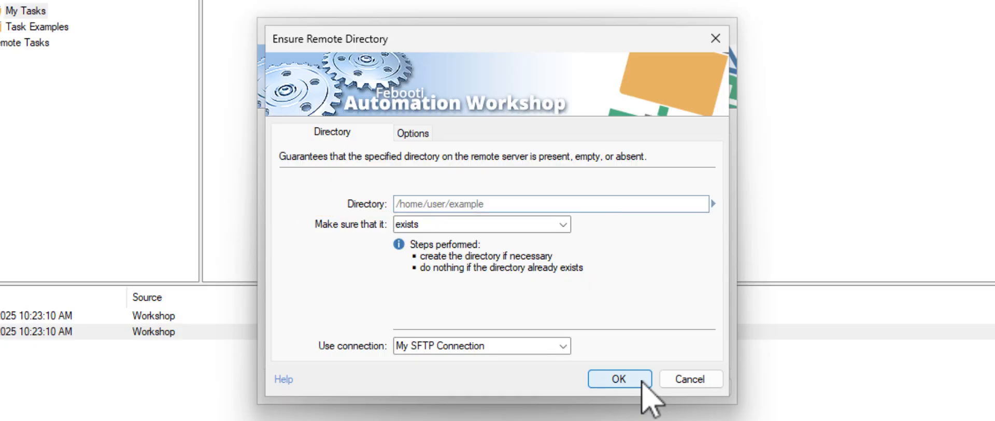
Enter /invoices/archive/ as the remote directory and bring up the Variable Wizard for it
left_click(560, 203)
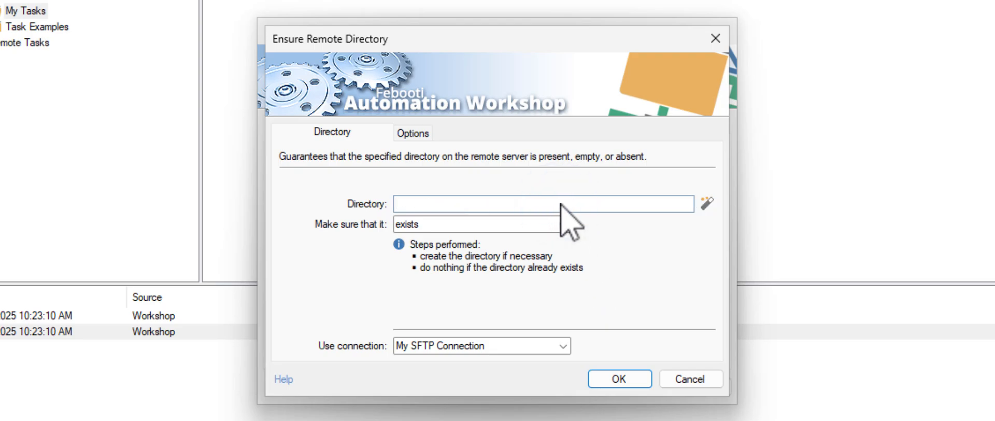
type("/invoices/archive/")
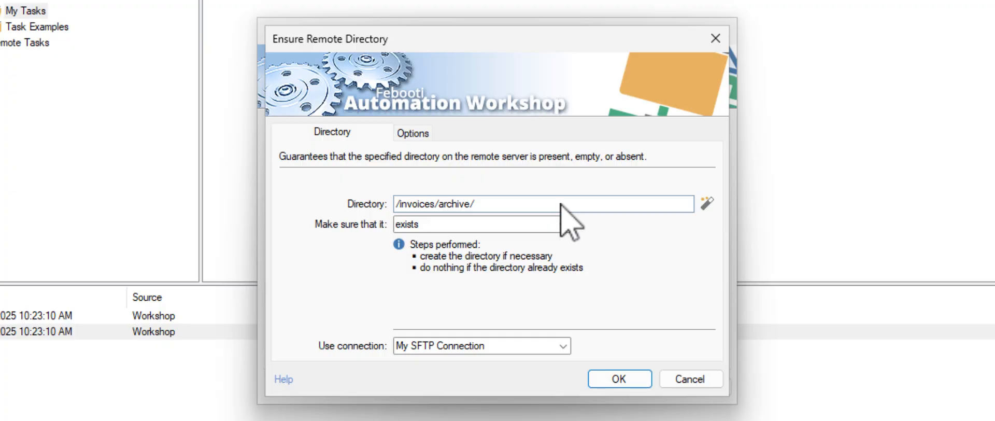
left_click(706, 203)
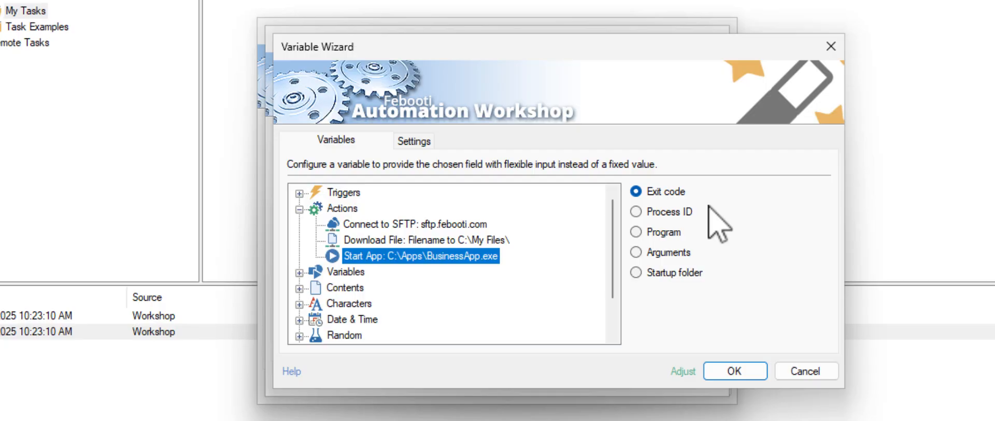
Append the Year date component and a hyphen to the directory path
left_click(300, 320)
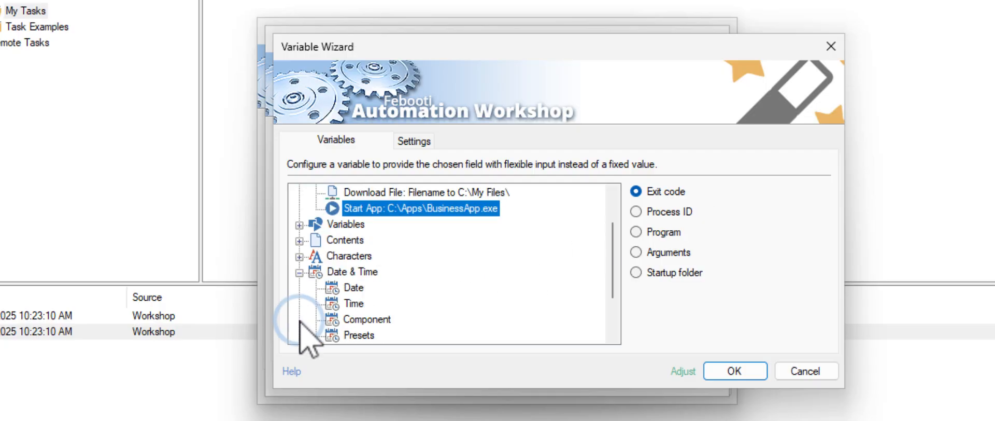
left_click(369, 319)
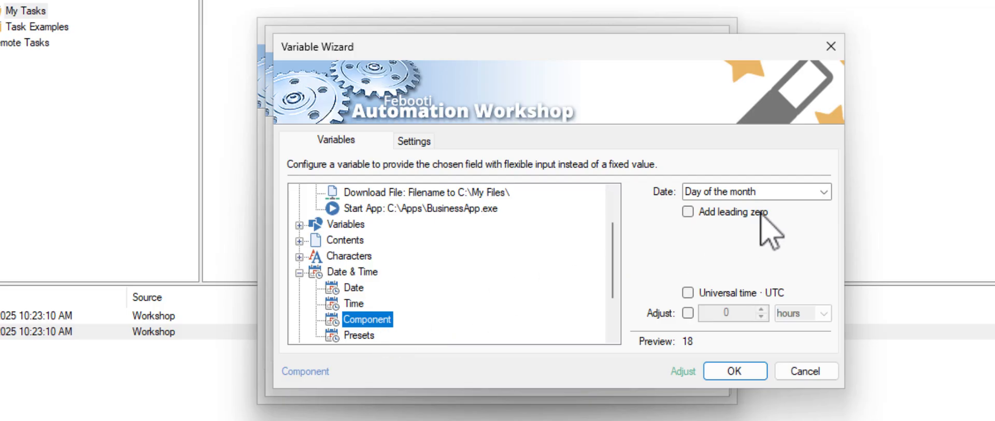
left_click(823, 192)
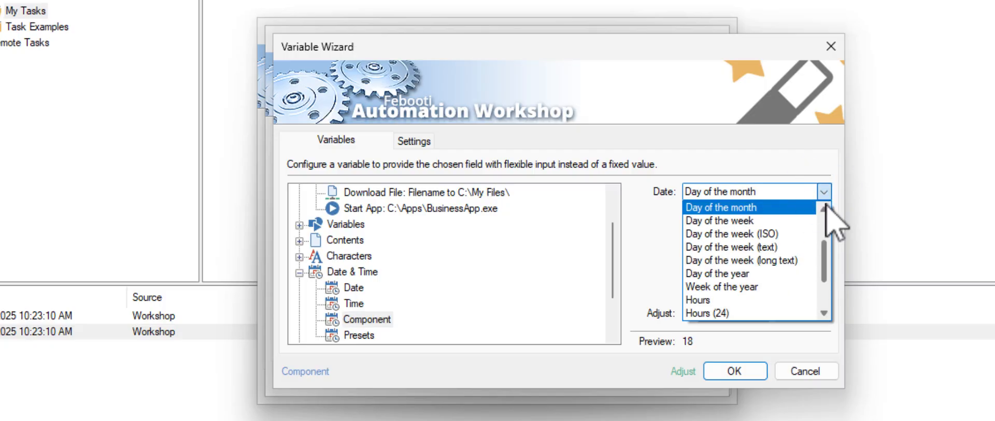
scroll(827, 220, "up", 2)
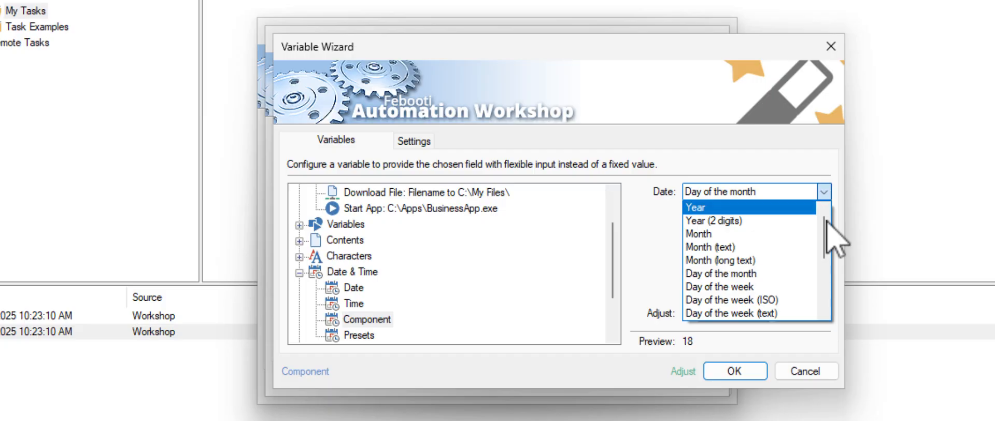
left_click(792, 207)
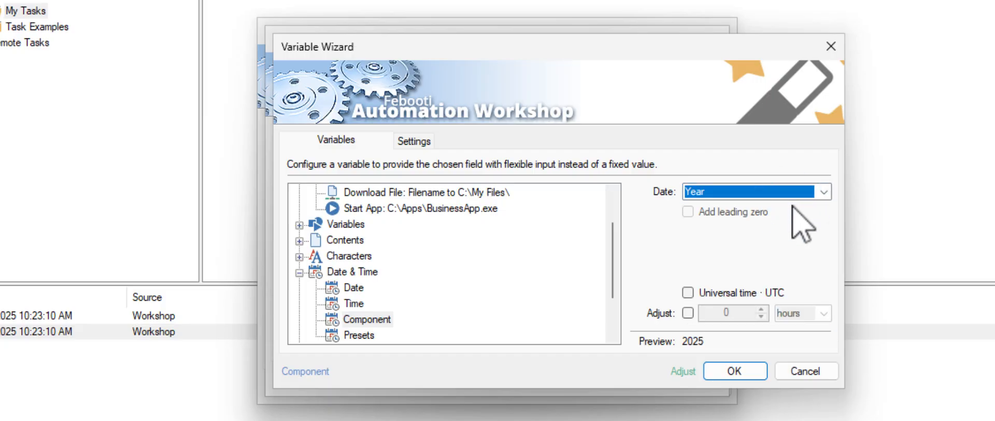
left_click(757, 372)
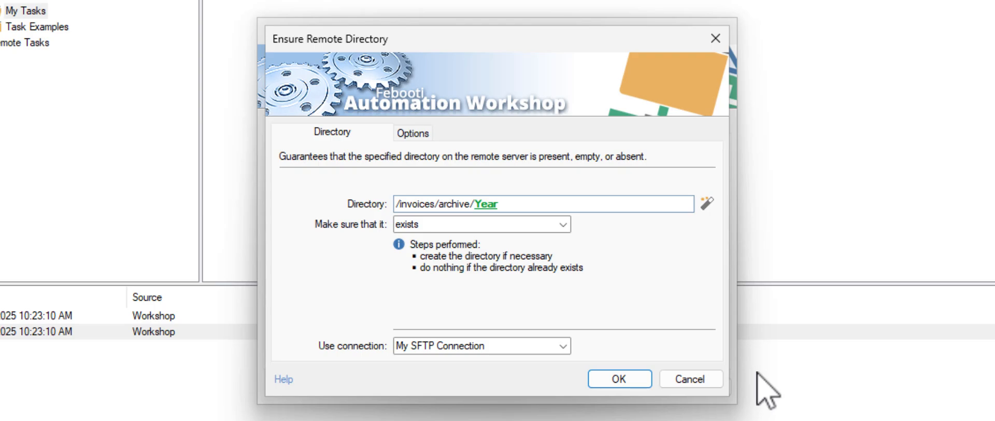
type("-")
Append the Month date component, padded with a leading zero, to the path
left_click(707, 204)
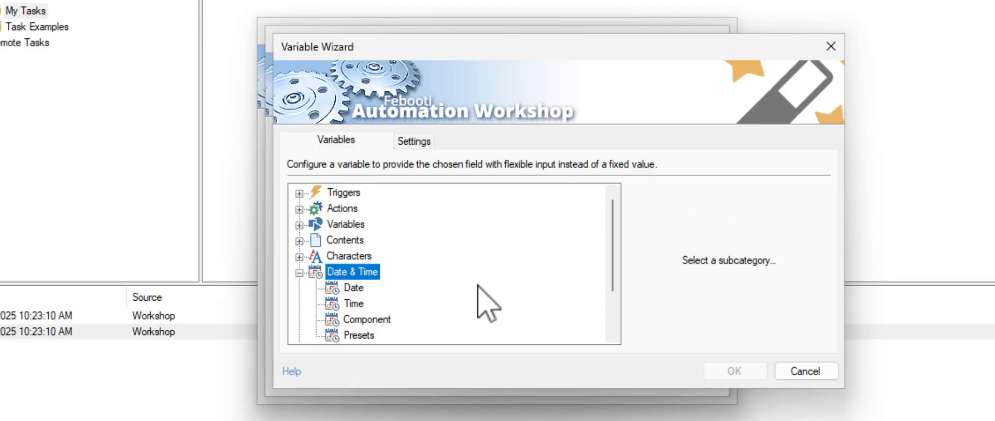
left_click(374, 319)
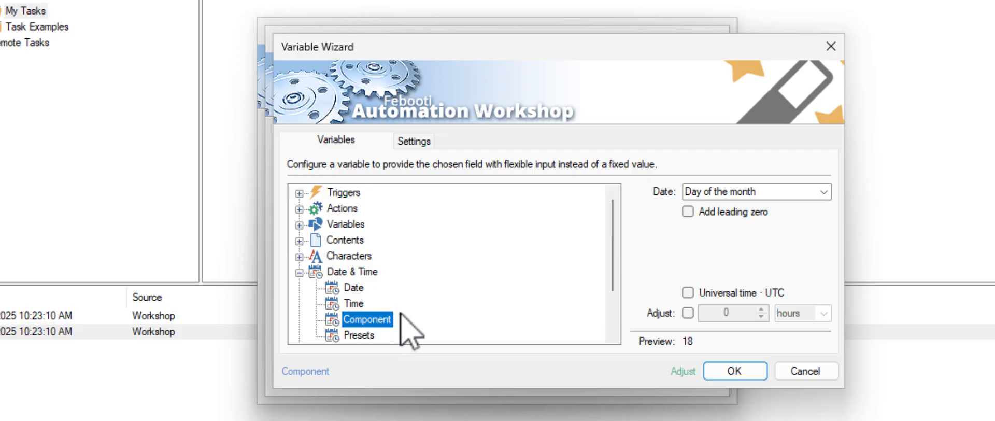
left_click(824, 192)
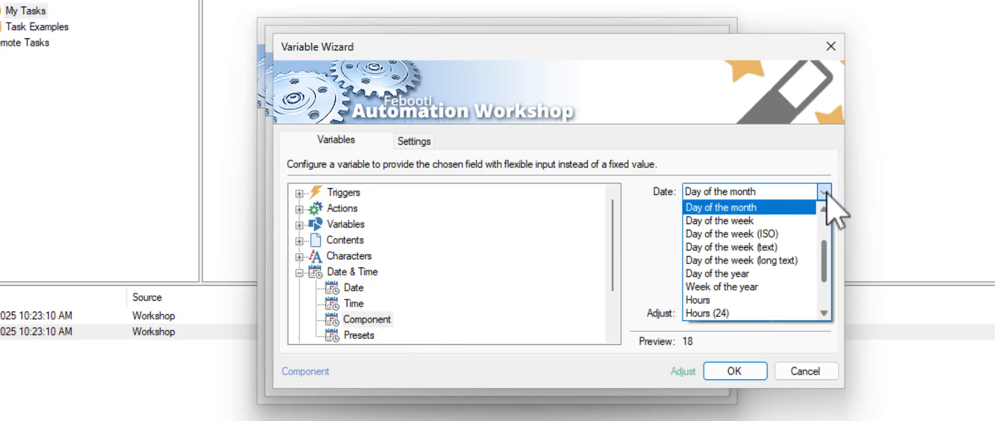
scroll(832, 239, "up", 2)
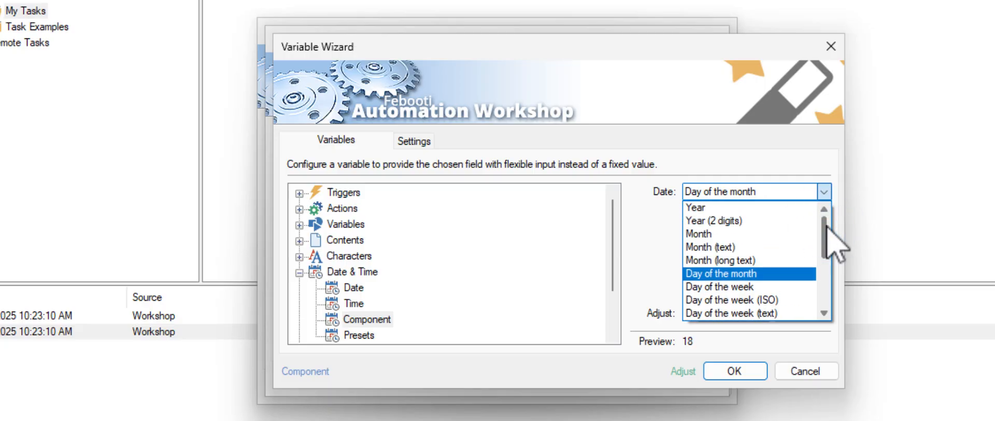
left_click(760, 234)
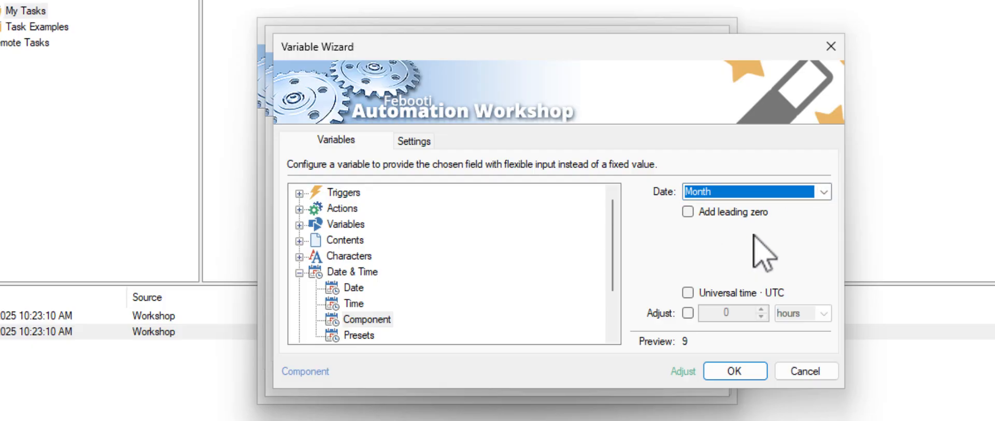
left_click(688, 212)
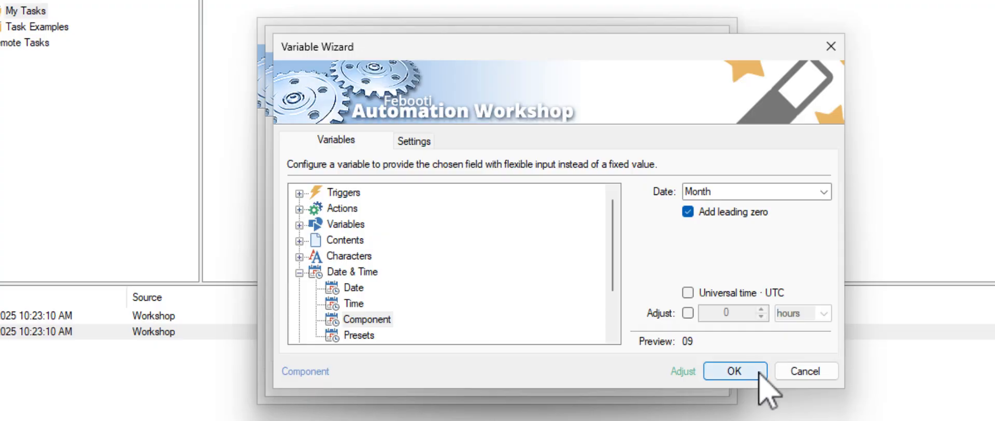
left_click(734, 371)
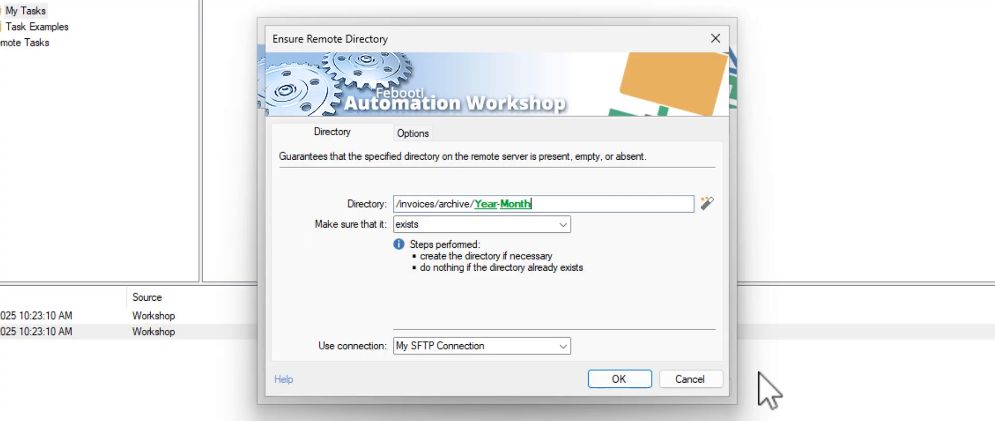
Save the Ensure Remote Directory step and add a Move Remote File action
left_click(645, 379)
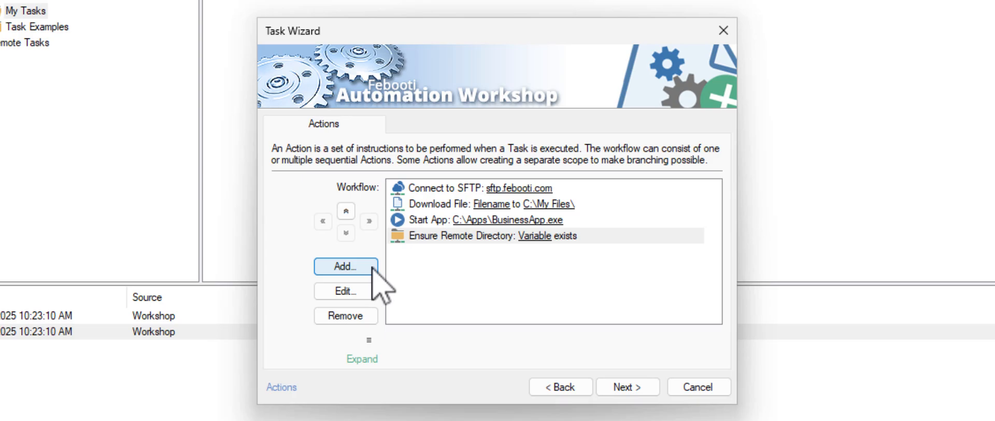
left_click(357, 266)
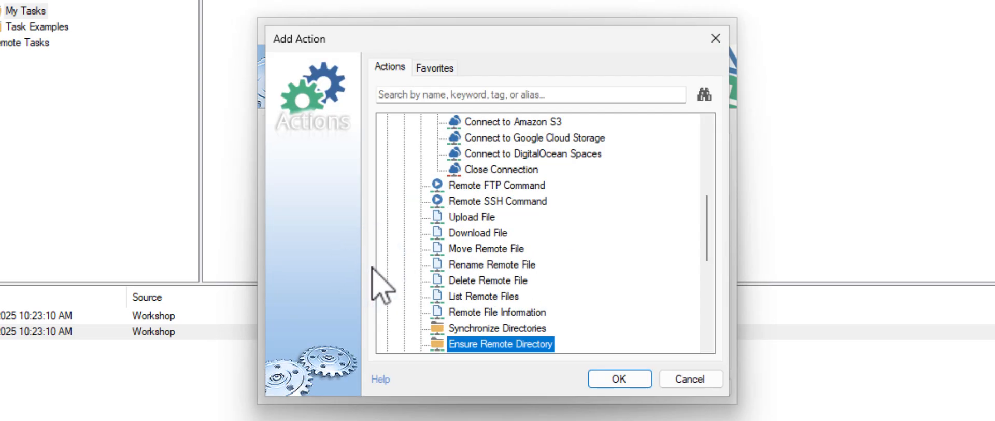
left_click(490, 248)
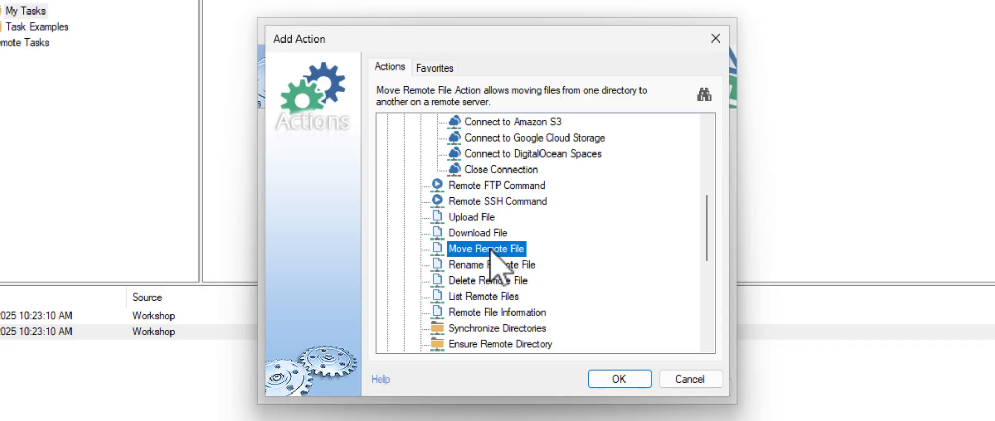
left_click(639, 384)
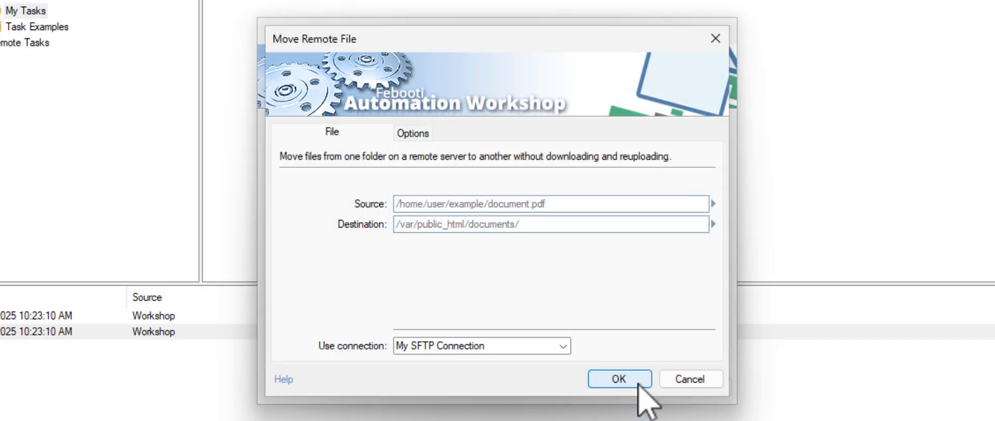
Set the move source to the SFTP Watcher's Filename variable
left_click(610, 205)
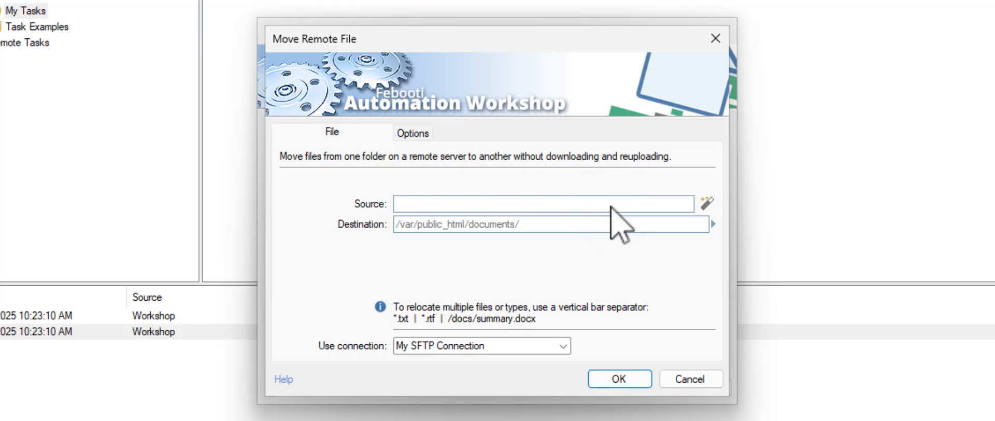
left_click(707, 202)
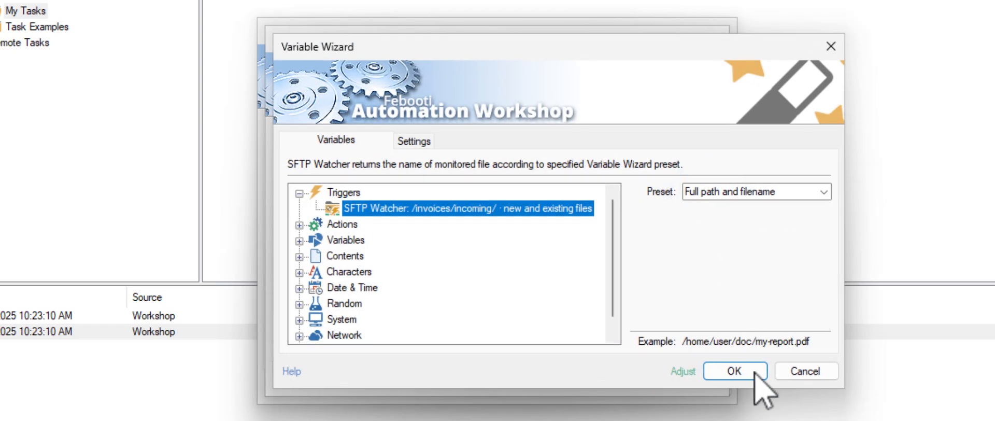
left_click(734, 371)
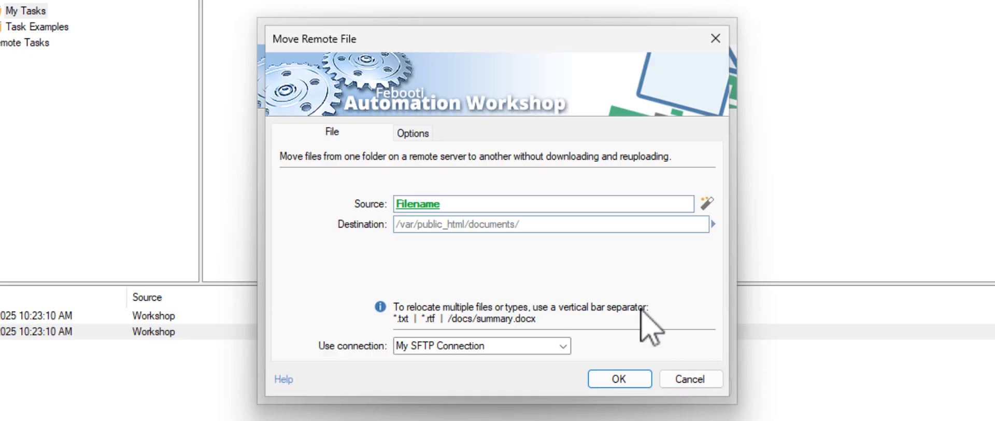
Type /invoices/archive/yyyy-mm as the destination, then clear it again
left_click(498, 228)
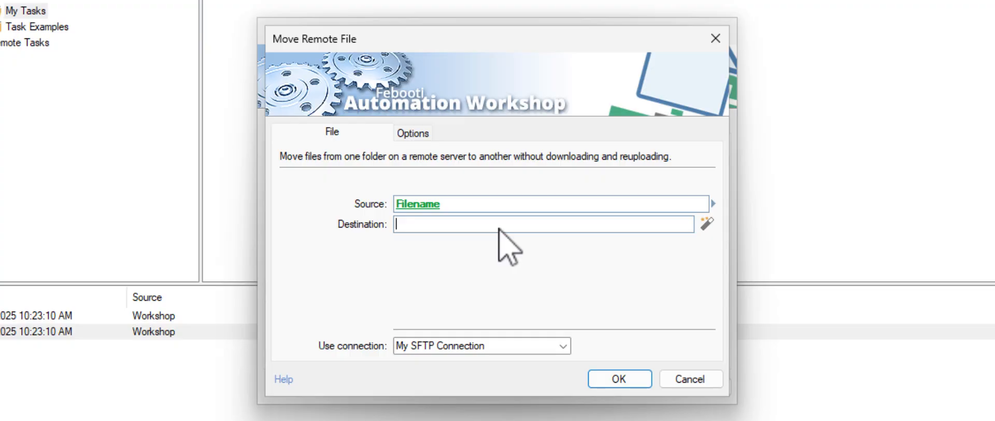
type("/invoices/archive/")
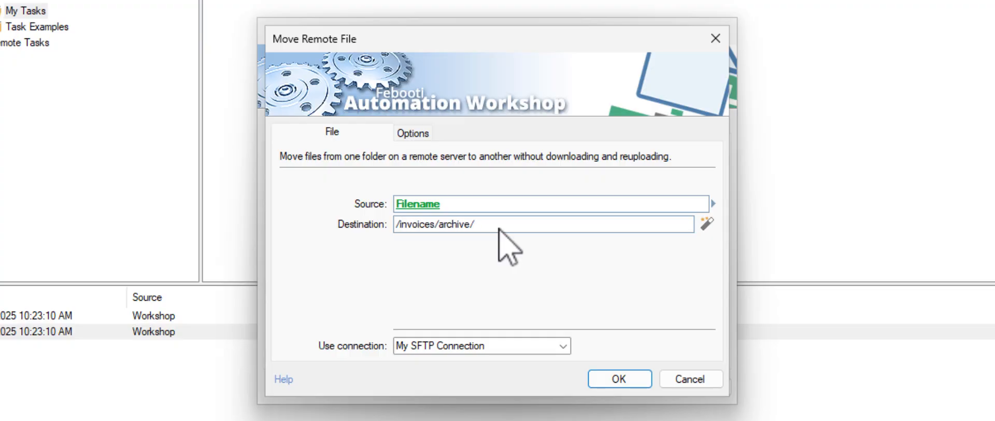
type("yyyy-mm")
key("ctrl+a")
key("BackSpace")
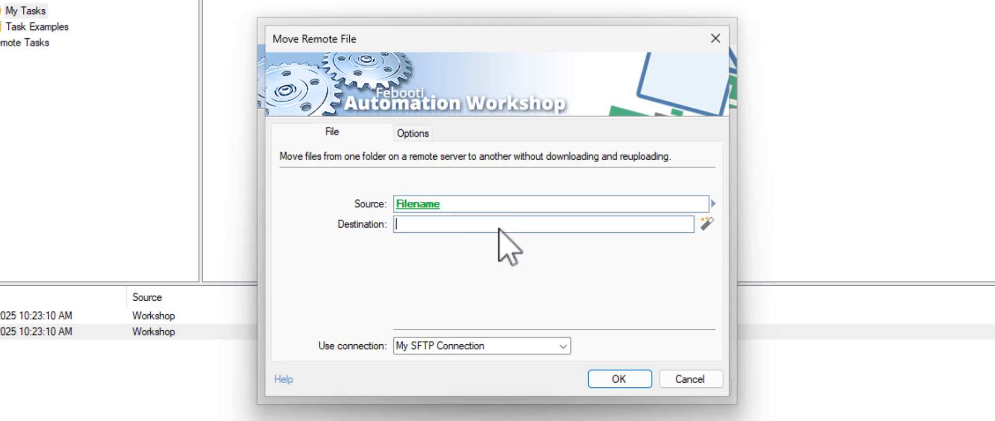
Set the destination to Ensure Remote Directory's Last directory variable and save Move Remote File
left_click(707, 224)
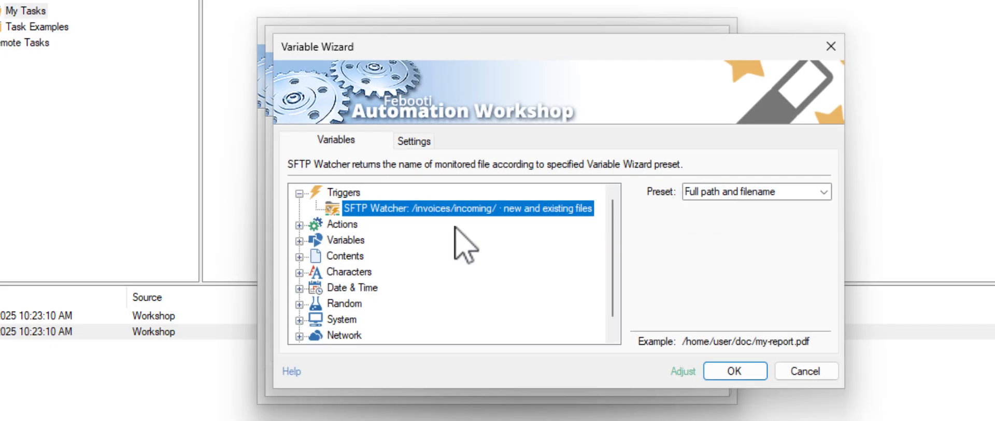
left_click(299, 225)
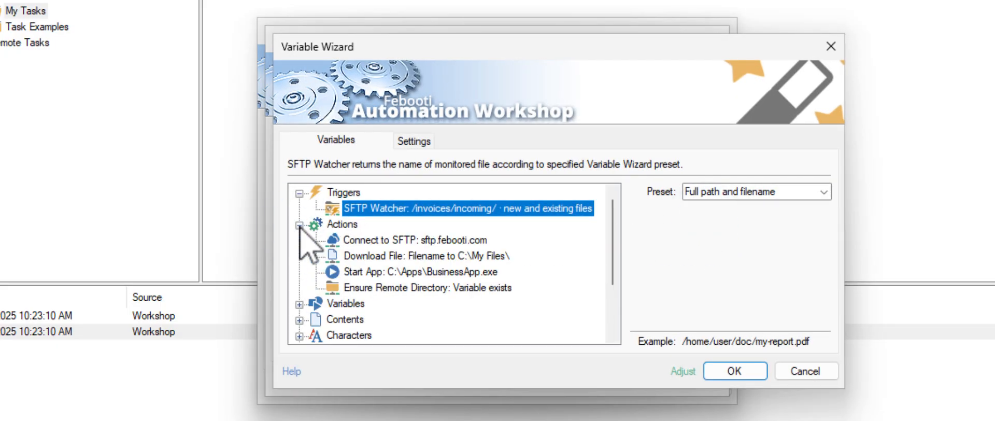
left_click(418, 288)
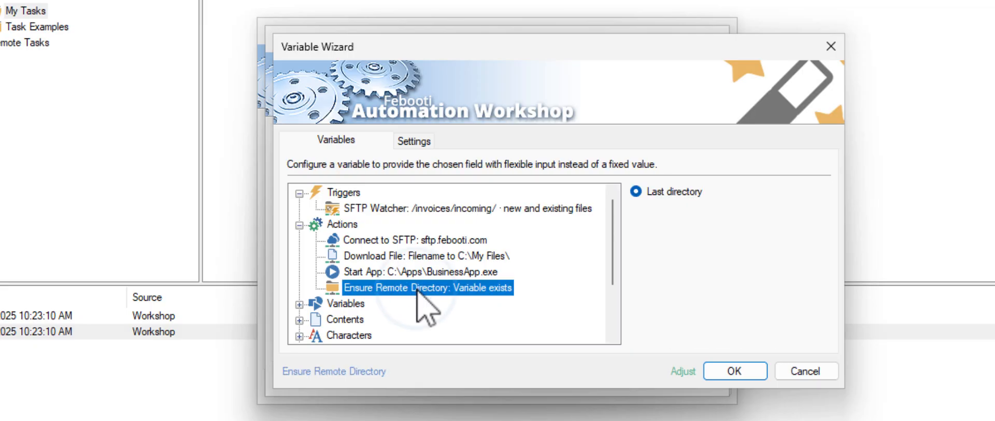
left_click(754, 371)
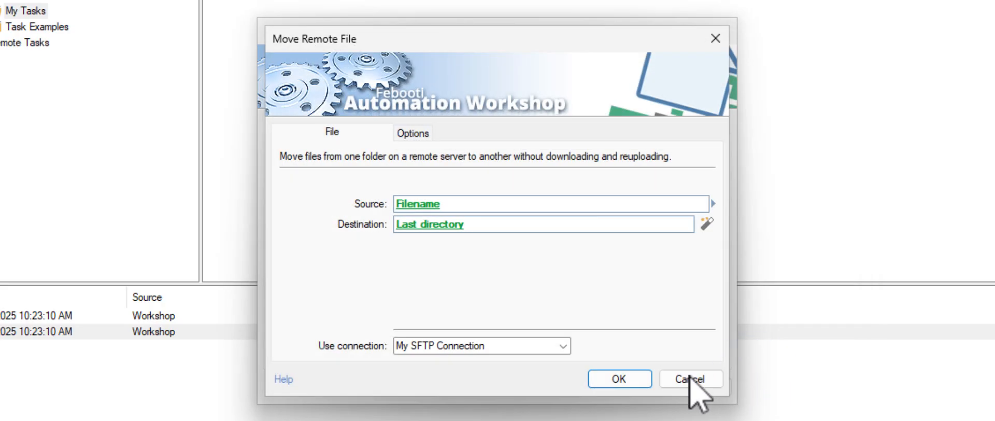
left_click(642, 392)
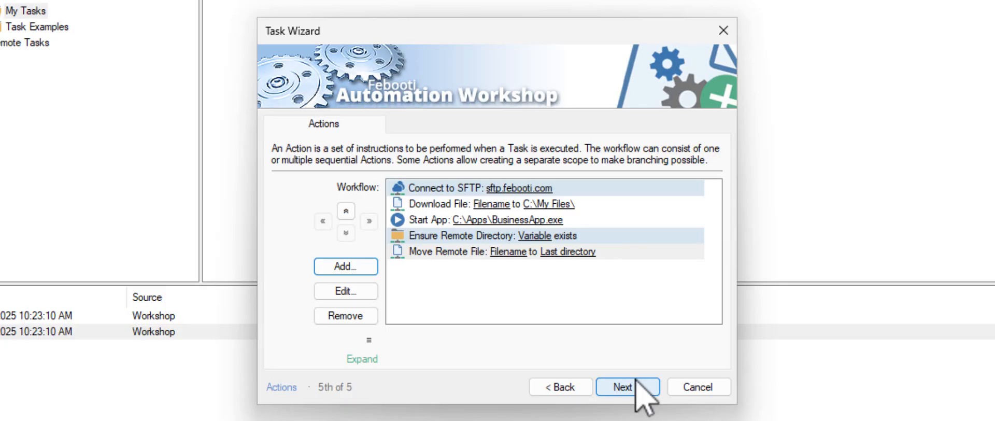
Add a Close Connection step for My SFTP Connection as the final action
left_click(374, 269)
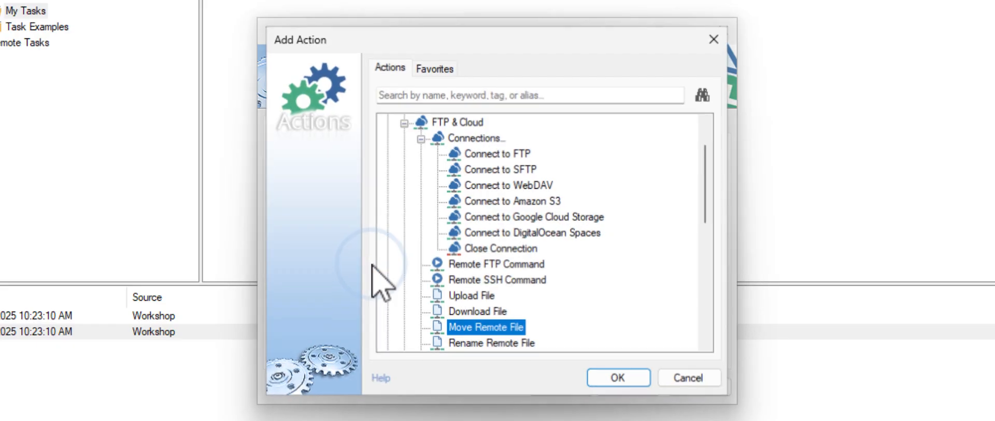
left_click(500, 252)
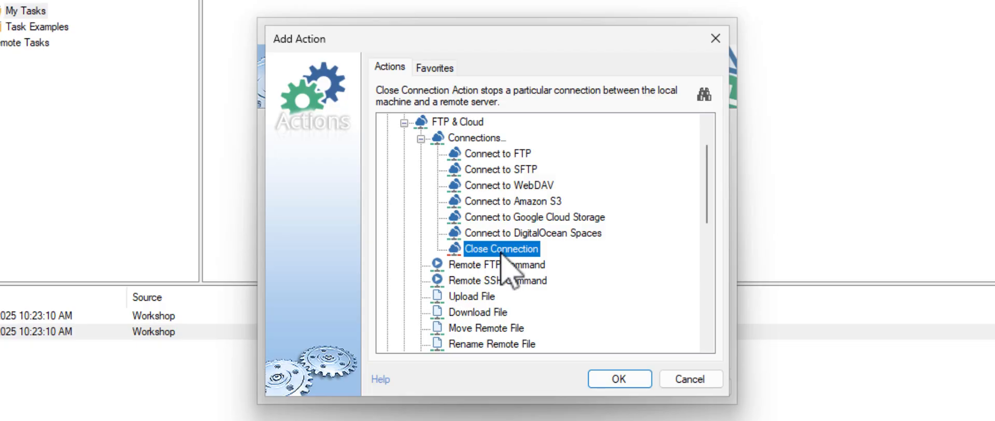
left_click(638, 381)
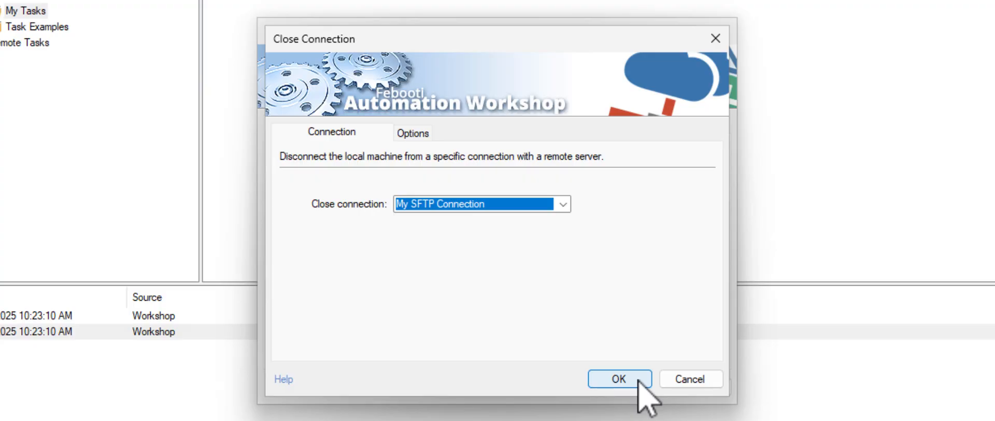
left_click(638, 380)
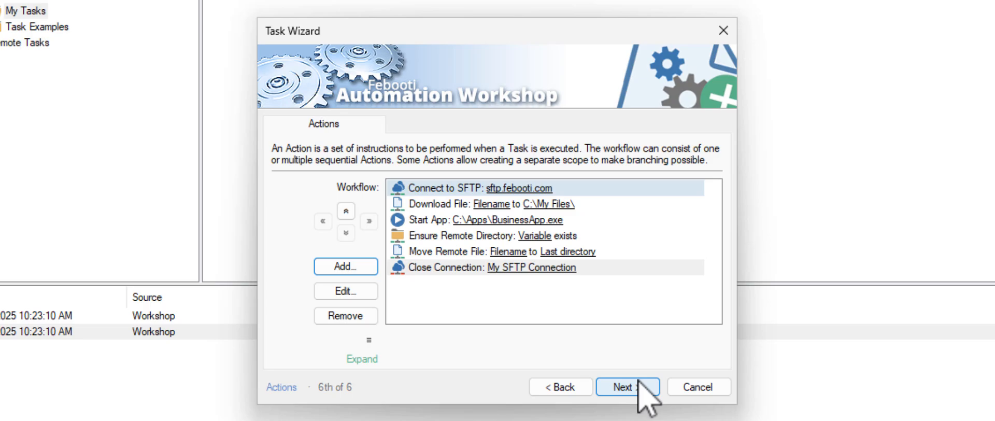
Skip past Run As, name the task 'Auto-download invoices', and advance to the Finish page
left_click(649, 388)
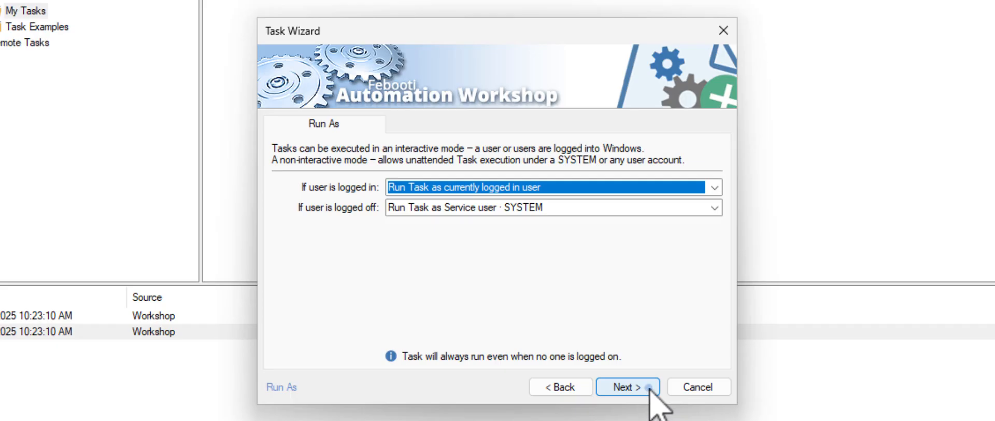
left_click(650, 389)
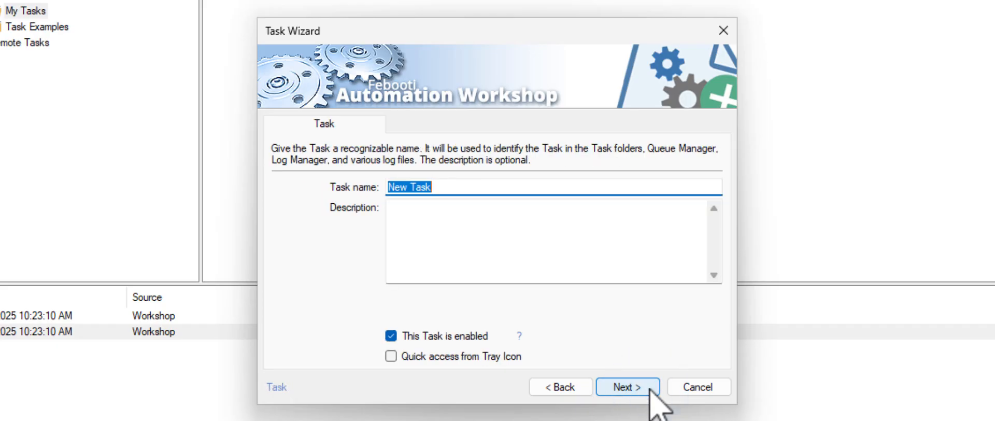
type("Au")
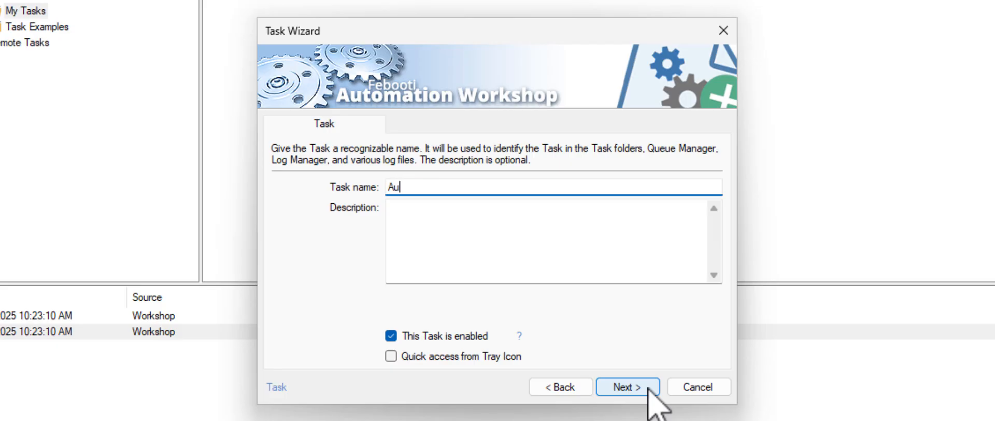
type("to-download invoices")
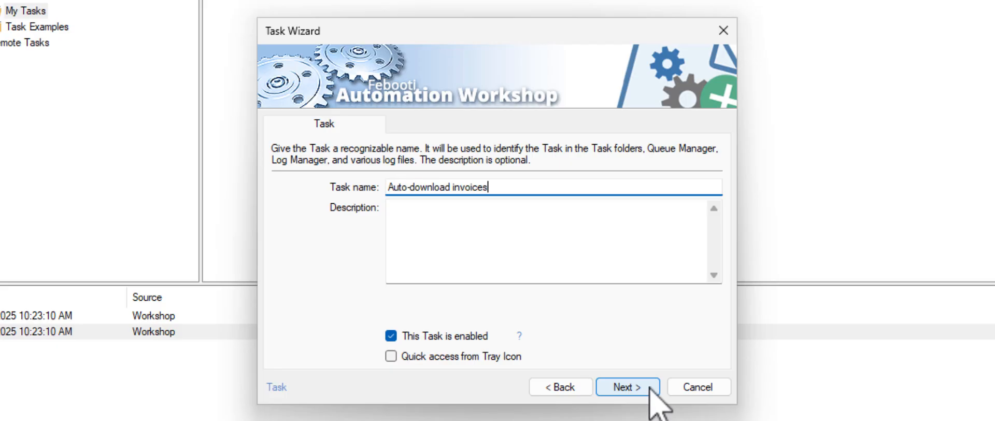
left_click(653, 394)
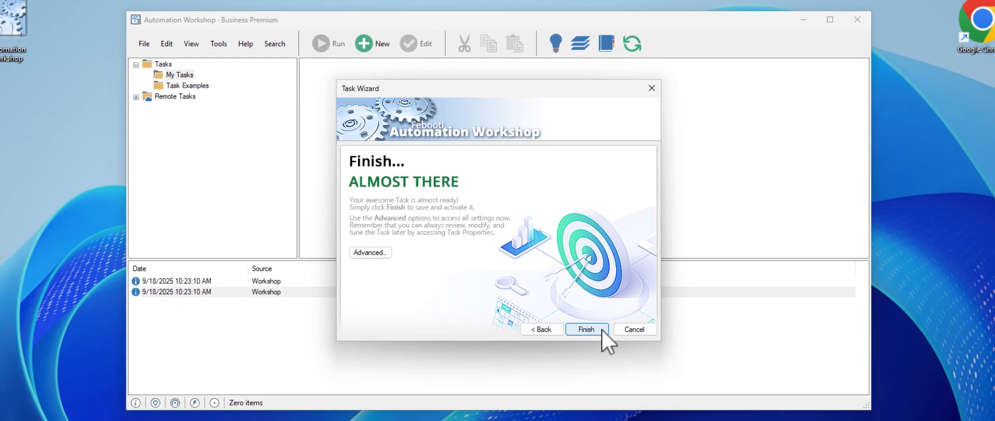
Finish the Task Wizard to save and activate the Auto-download invoices task
left_click(601, 330)
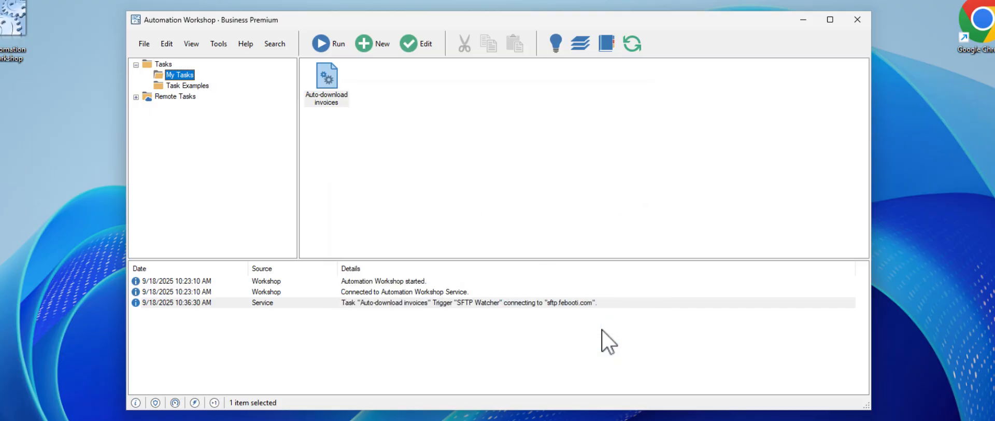